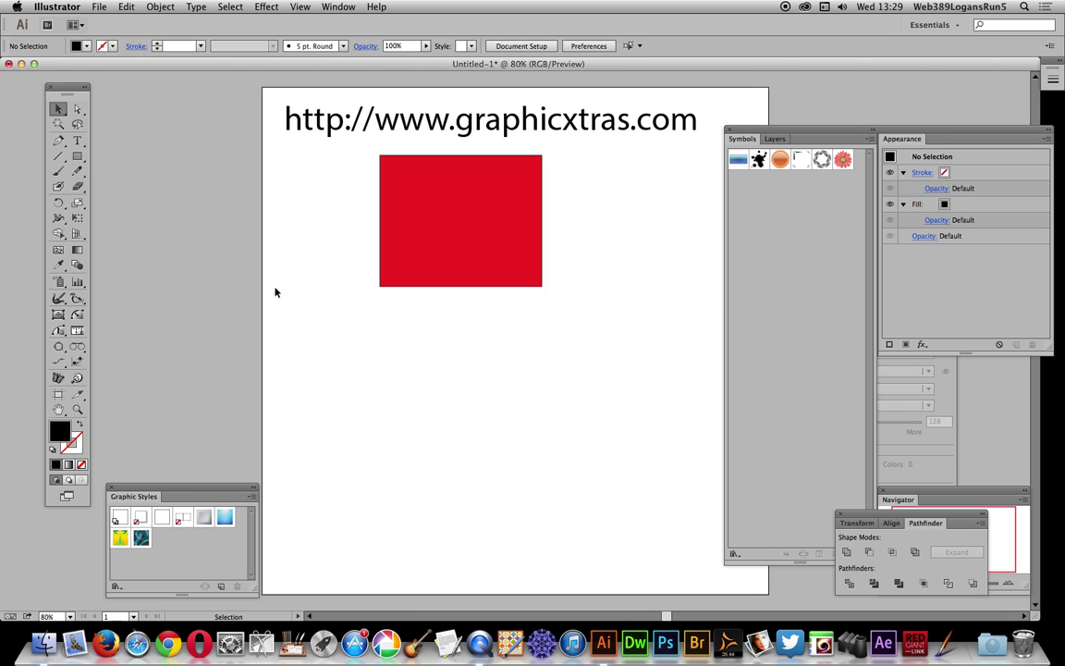
Step: Move the red rectangle down-left and give it a black drop shadow: 90 px right, 60 px down, 28 px blur
click(387, 225)
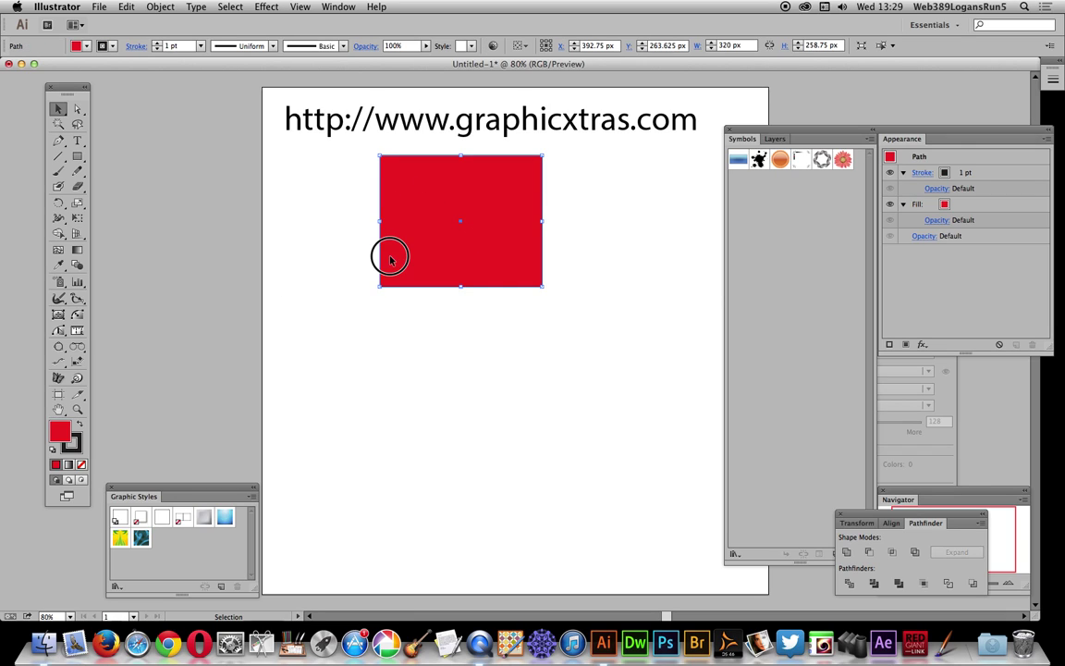
drag(387, 251, 330, 277)
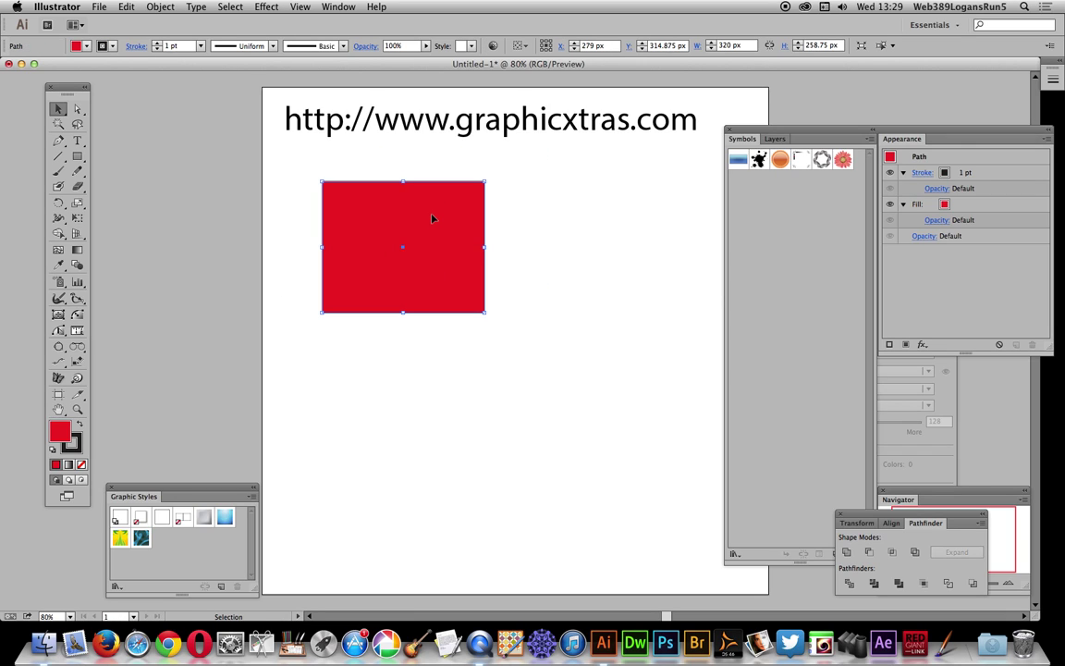
click(268, 8)
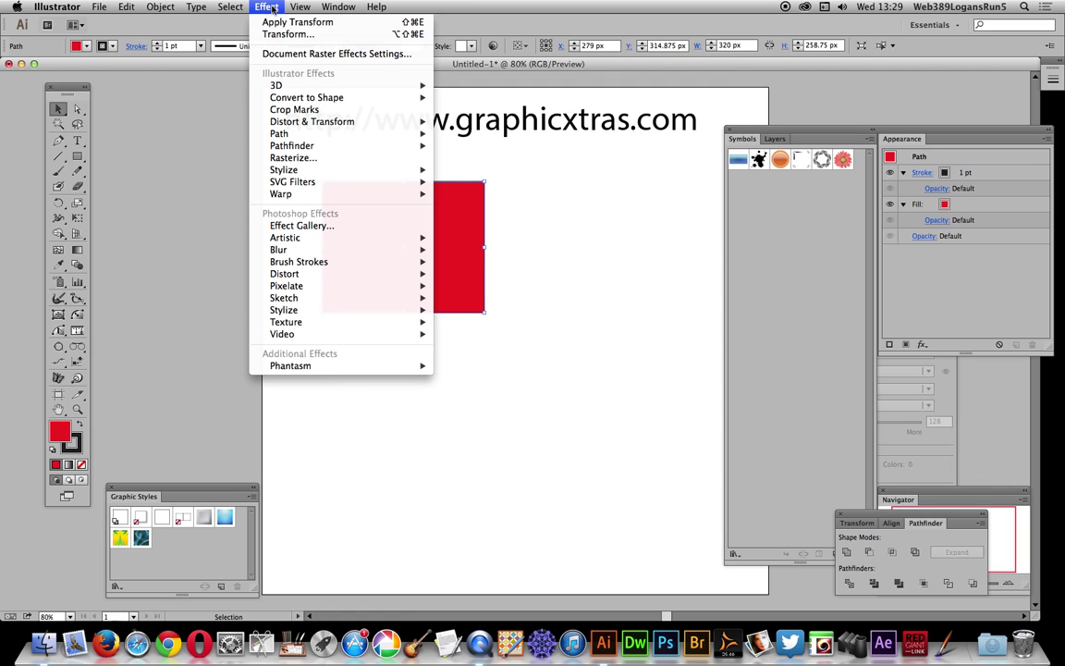
mouse_move(388, 170)
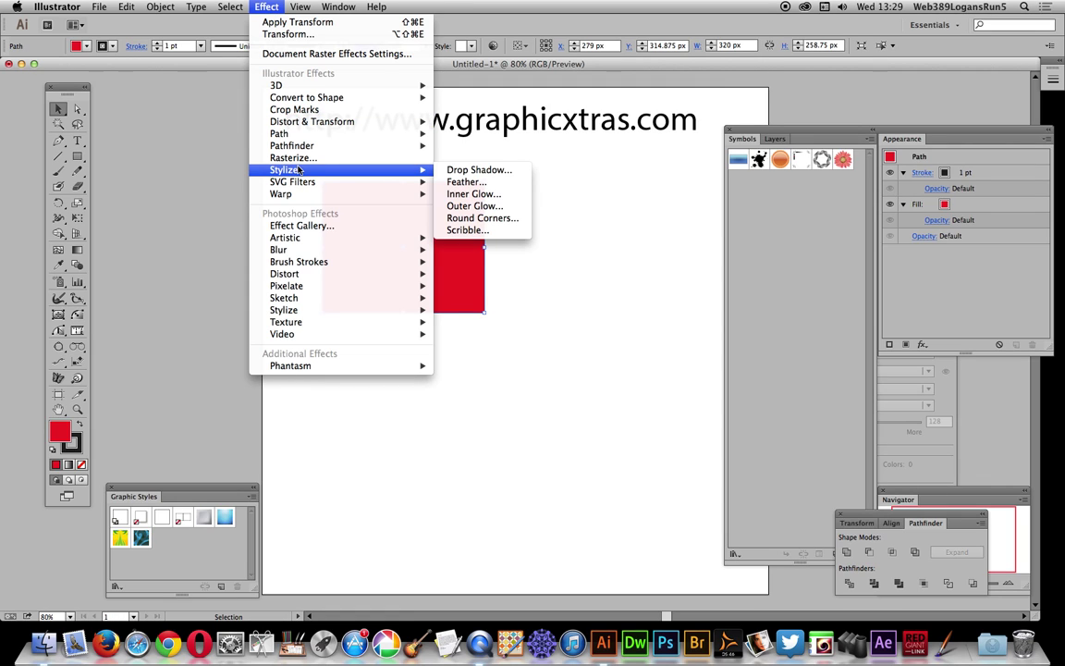
click(479, 170)
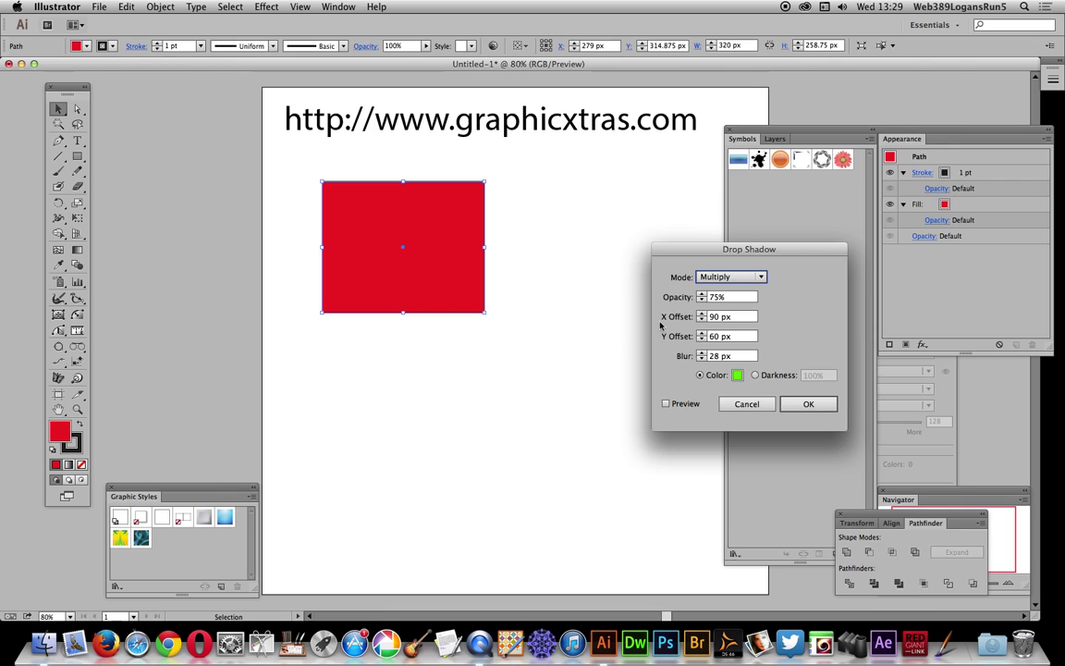
click(664, 404)
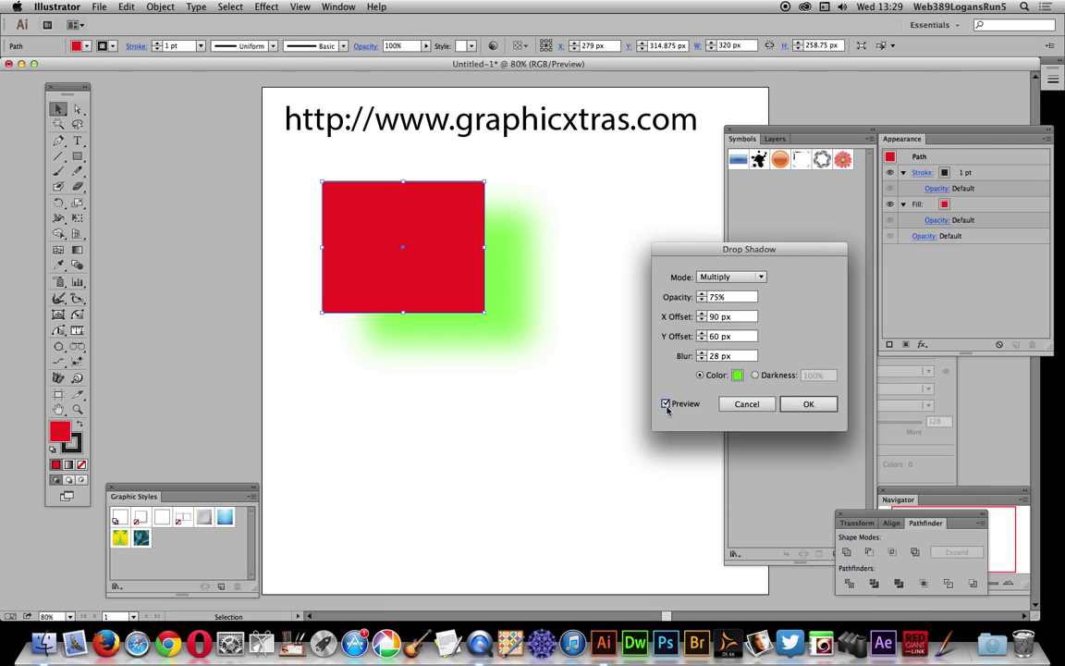
click(736, 375)
drag(518, 249, 352, 413)
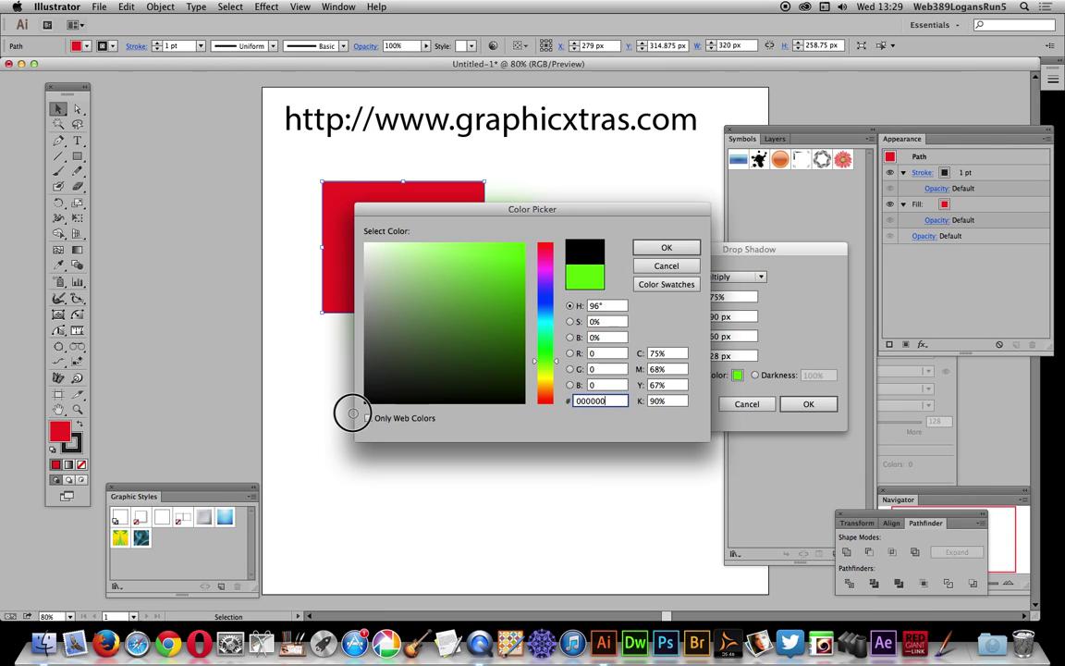
click(647, 246)
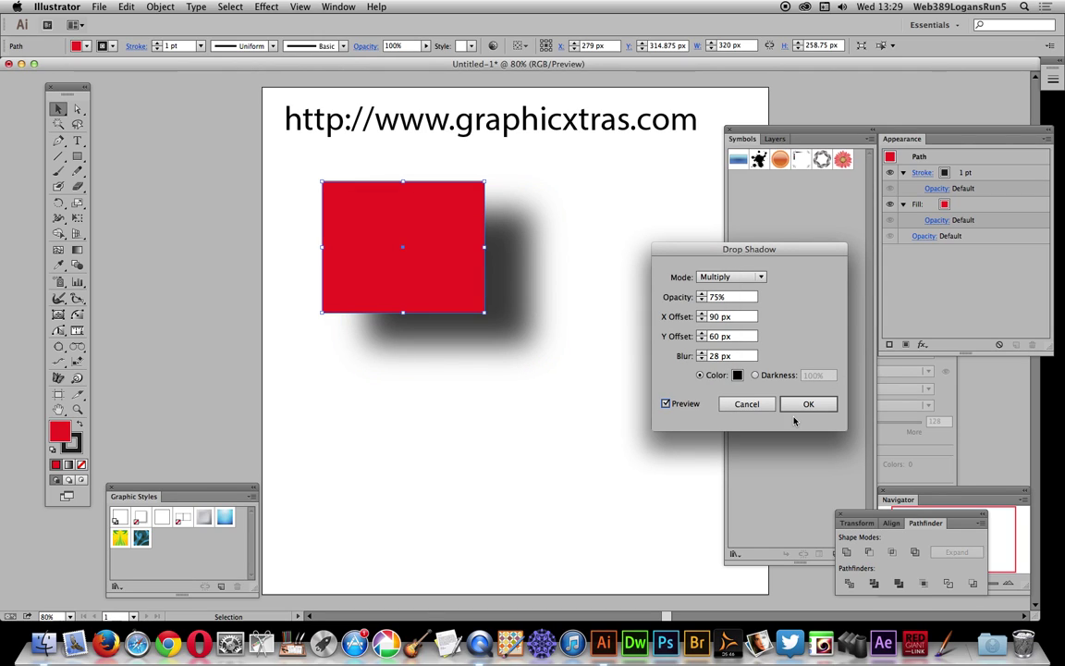
key(Return)
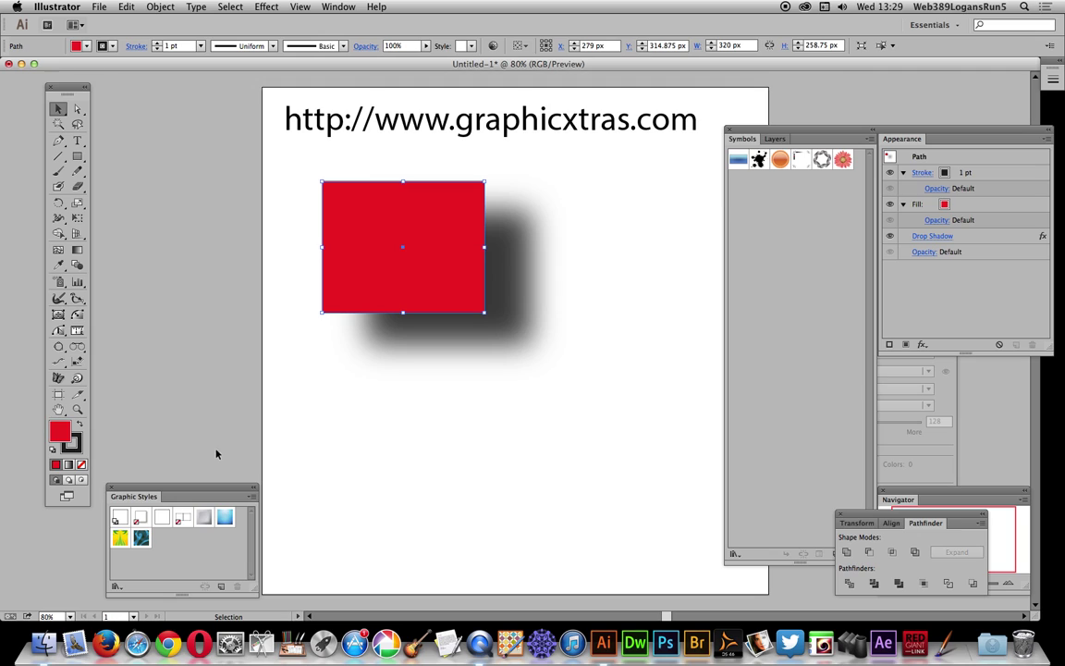
Step: Save the red rectangle's black drop-shadow look as a new style in the Graphic Styles panel
click(249, 501)
key(Escape)
click(338, 7)
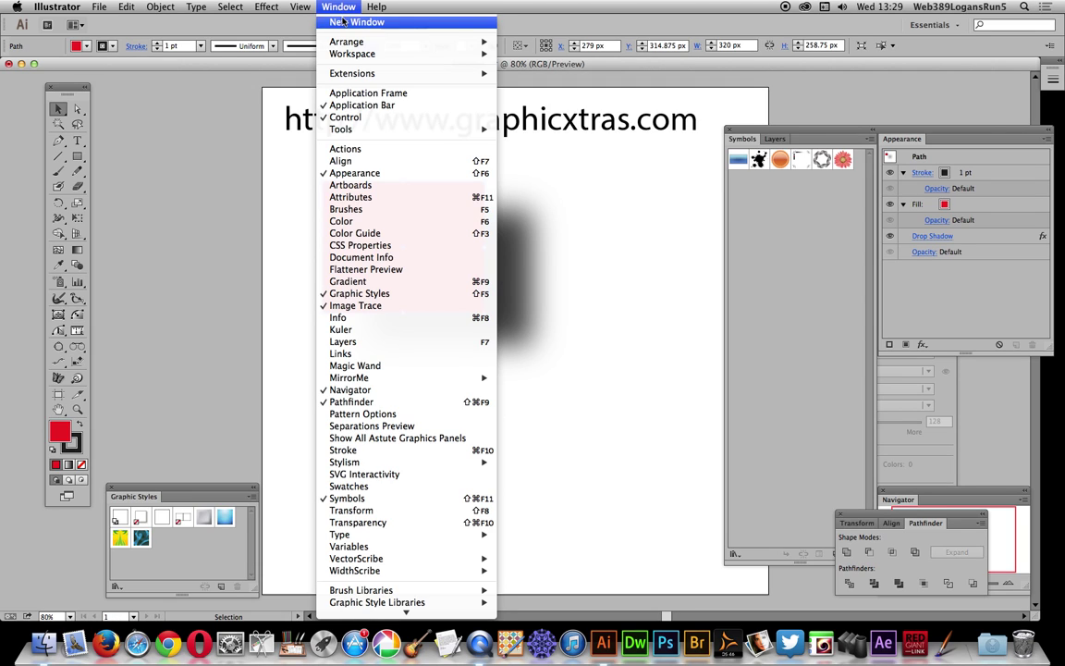
click(248, 498)
click(249, 498)
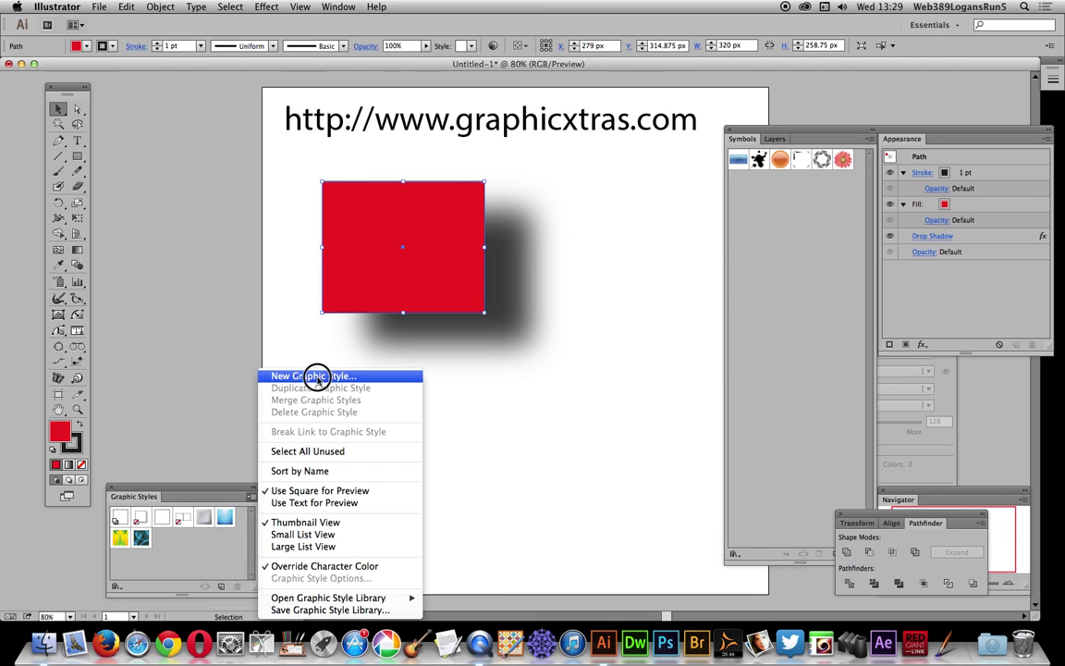
click(316, 376)
click(513, 291)
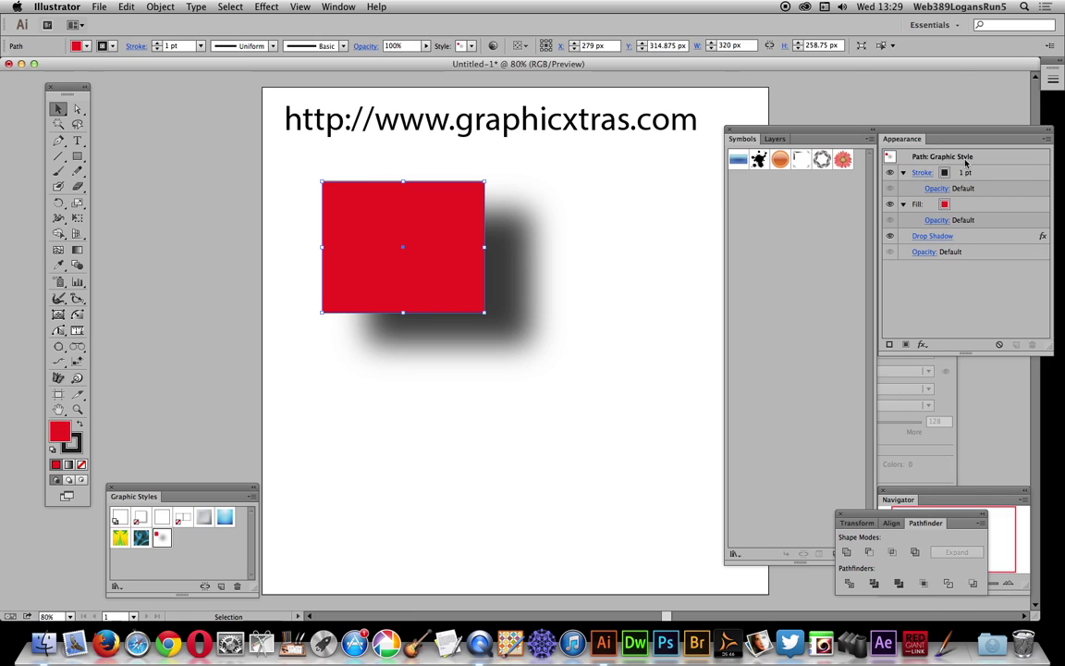
Step: Nudge the rectangle 10 px lower and move the Appearance panel nearer the artwork
drag(445, 237, 445, 245)
click(338, 7)
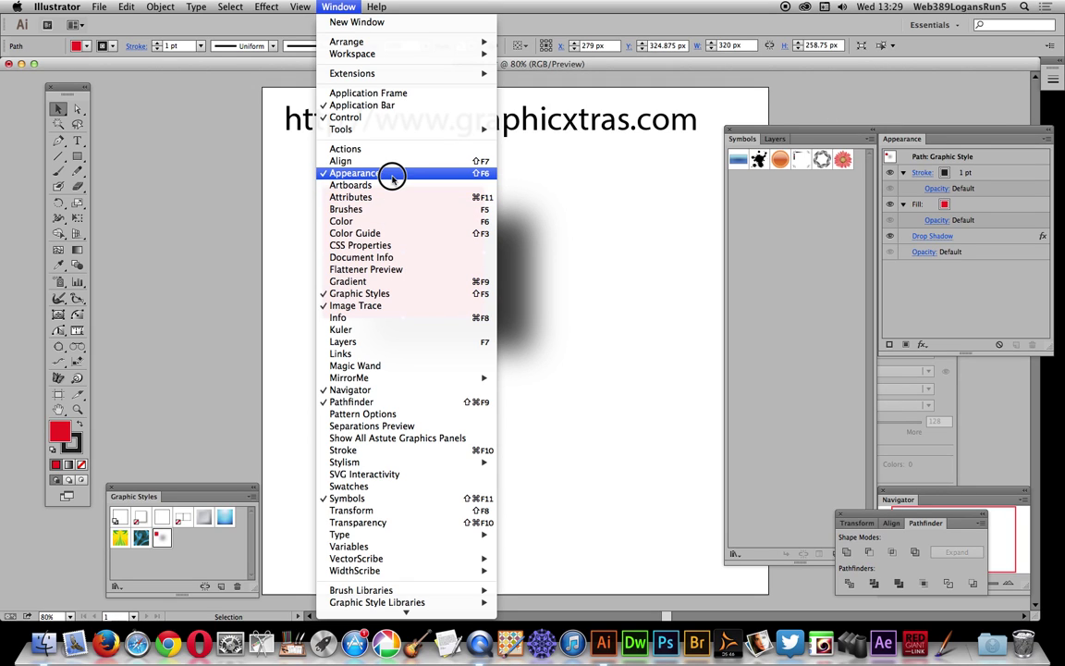
click(1046, 257)
drag(903, 142, 678, 170)
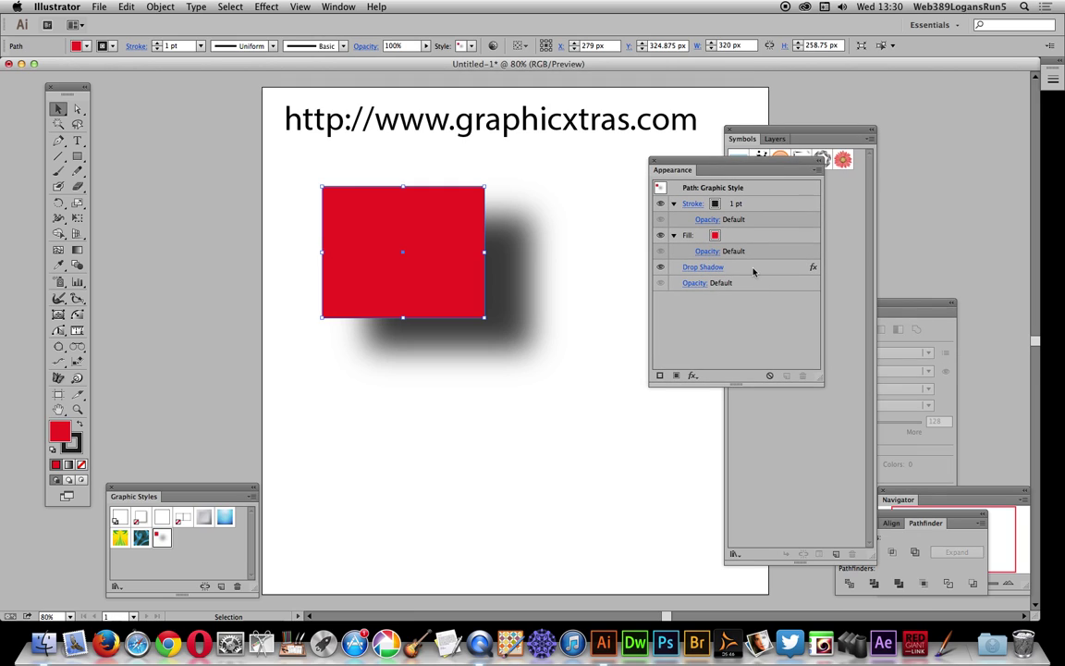
Step: Duplicate the rectangle's Drop Shadow effect to make the shadow darker
click(753, 268)
click(815, 171)
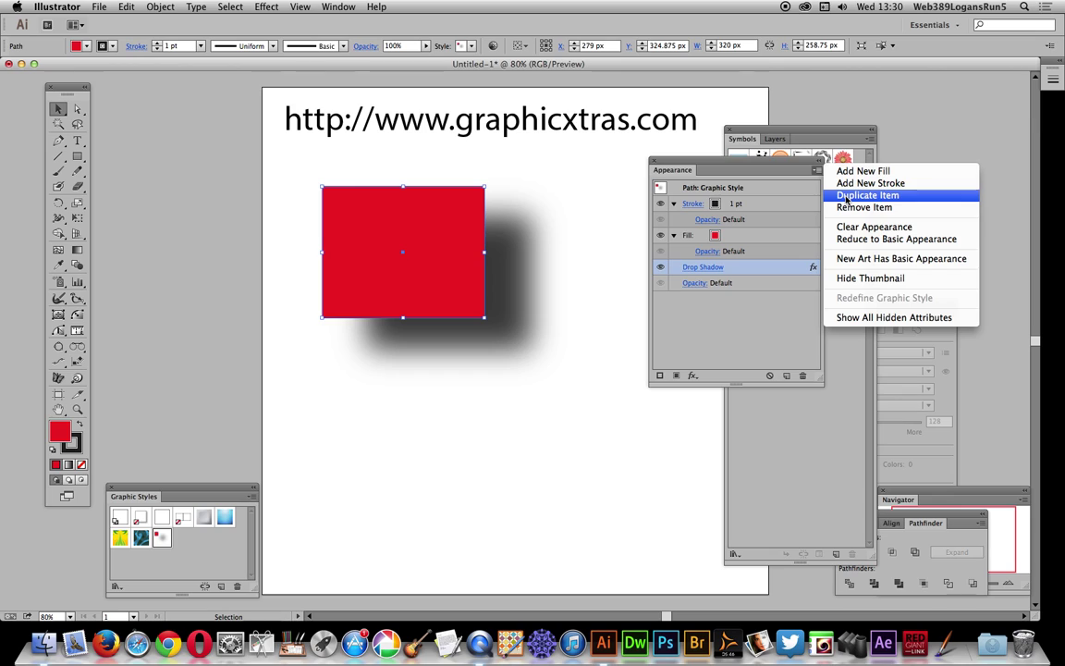
click(786, 381)
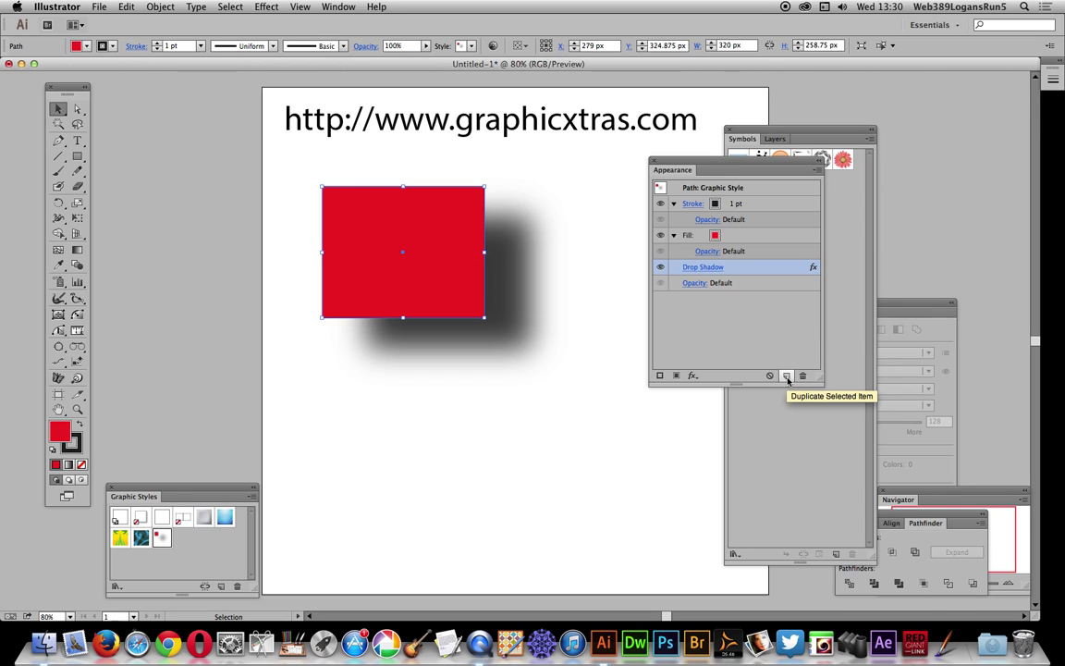
click(786, 376)
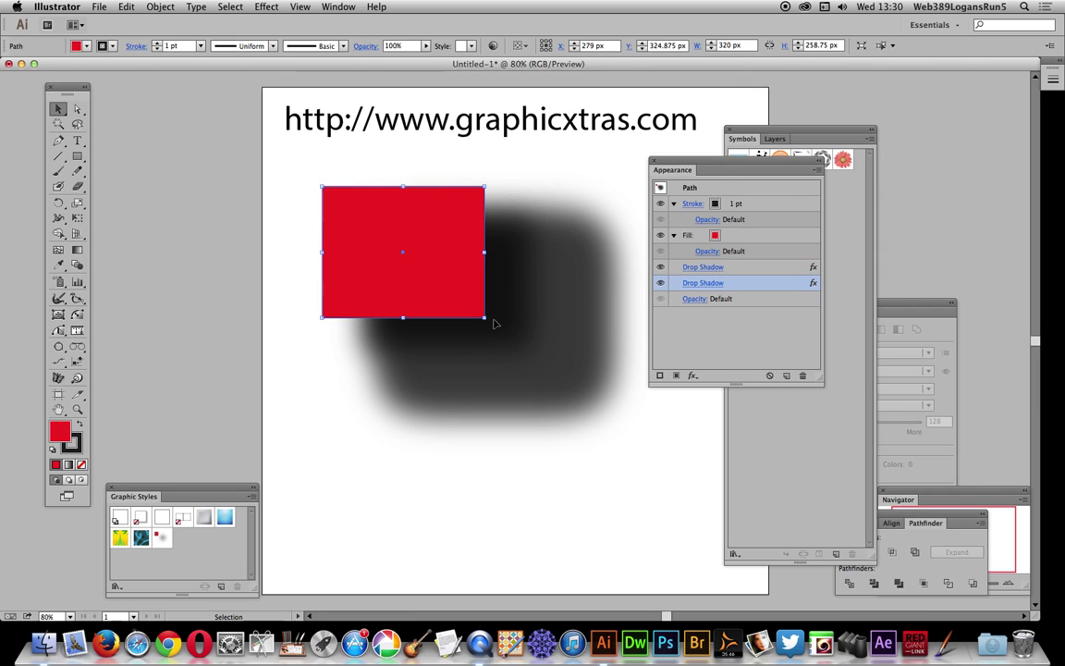
Step: In the second shadow's settings, set X offset -30 px and Y offset 120 px with Preview on
click(702, 283)
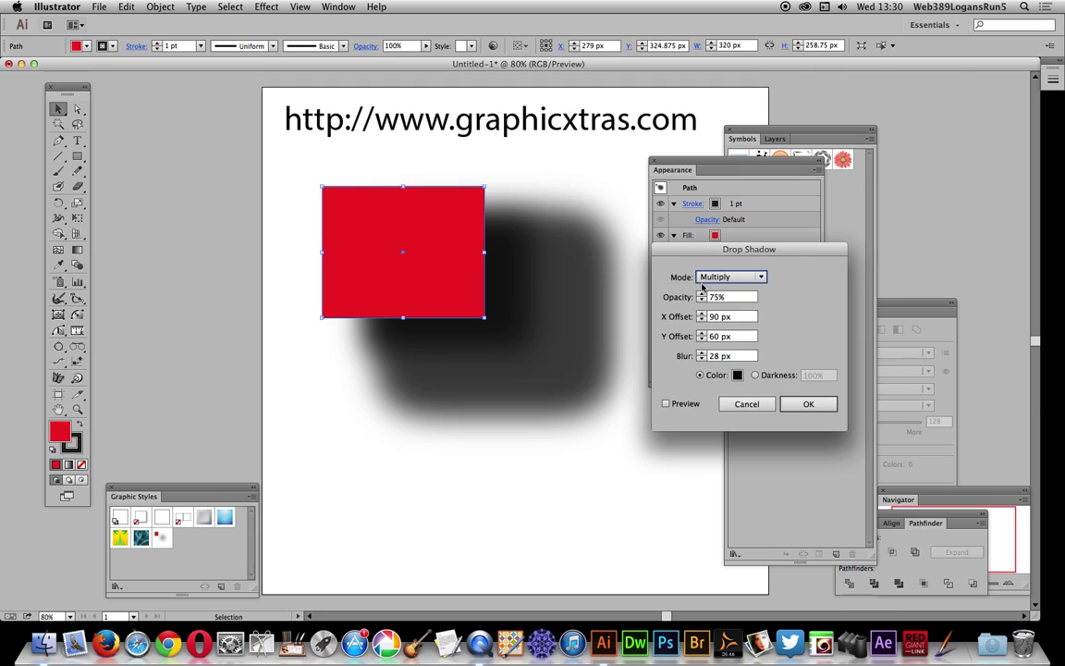
drag(747, 249, 899, 212)
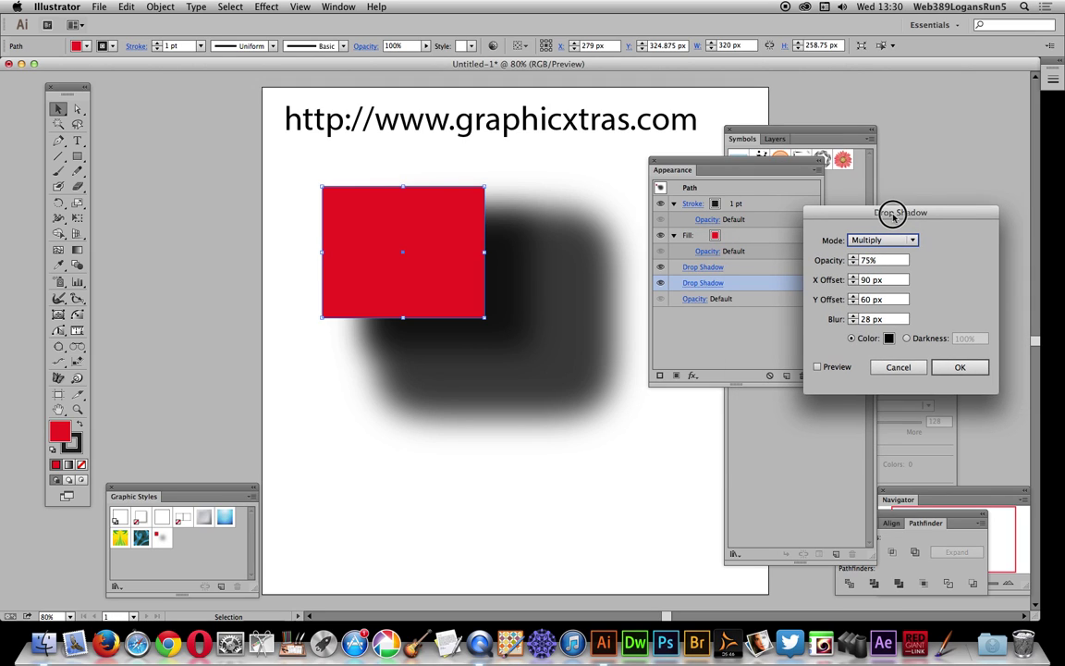
click(889, 279)
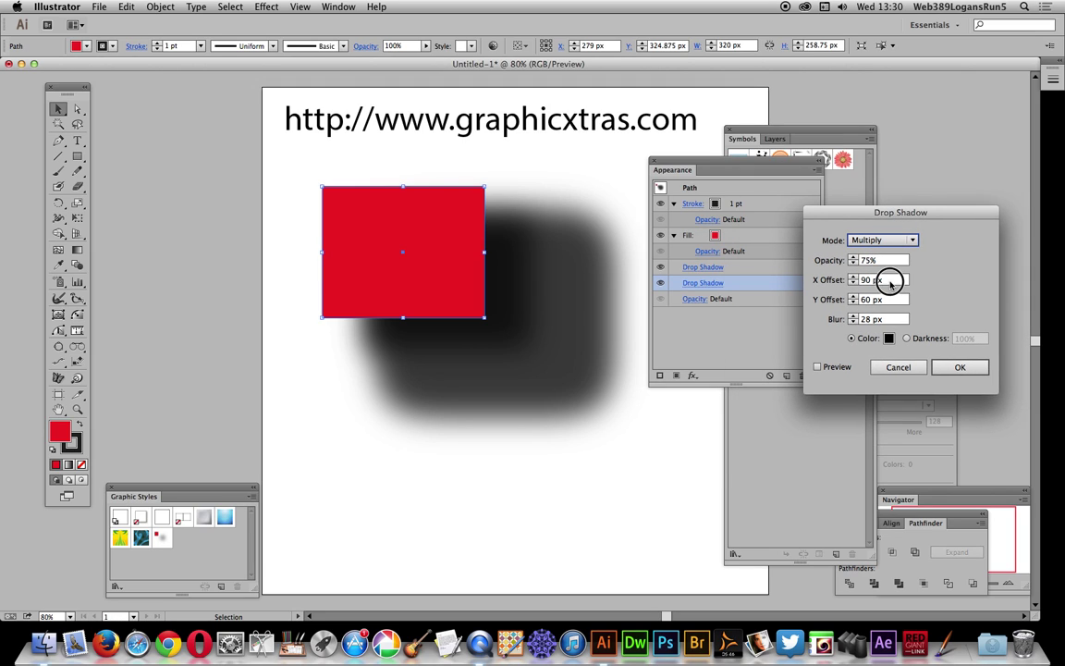
text(-)
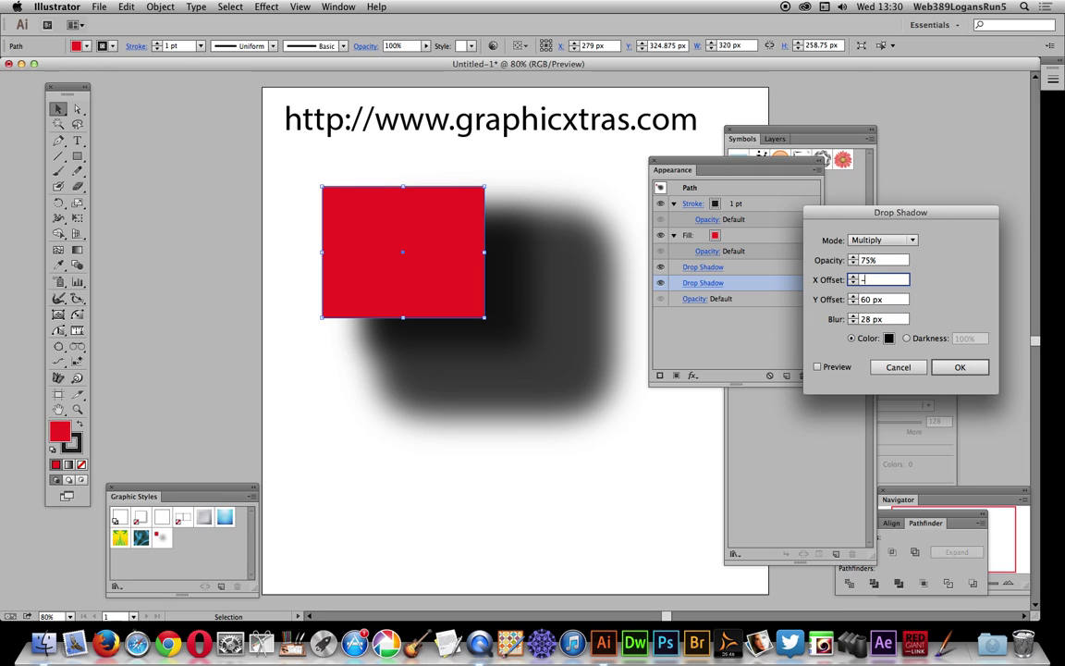
text(30)
key(Tab)
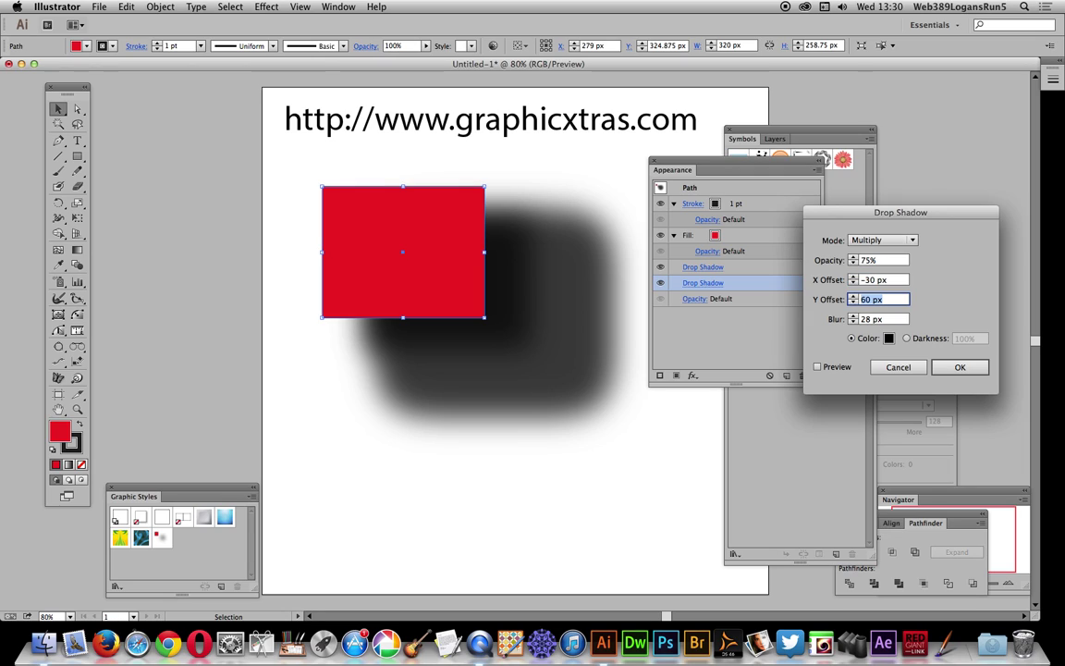
text(120)
key(Tab)
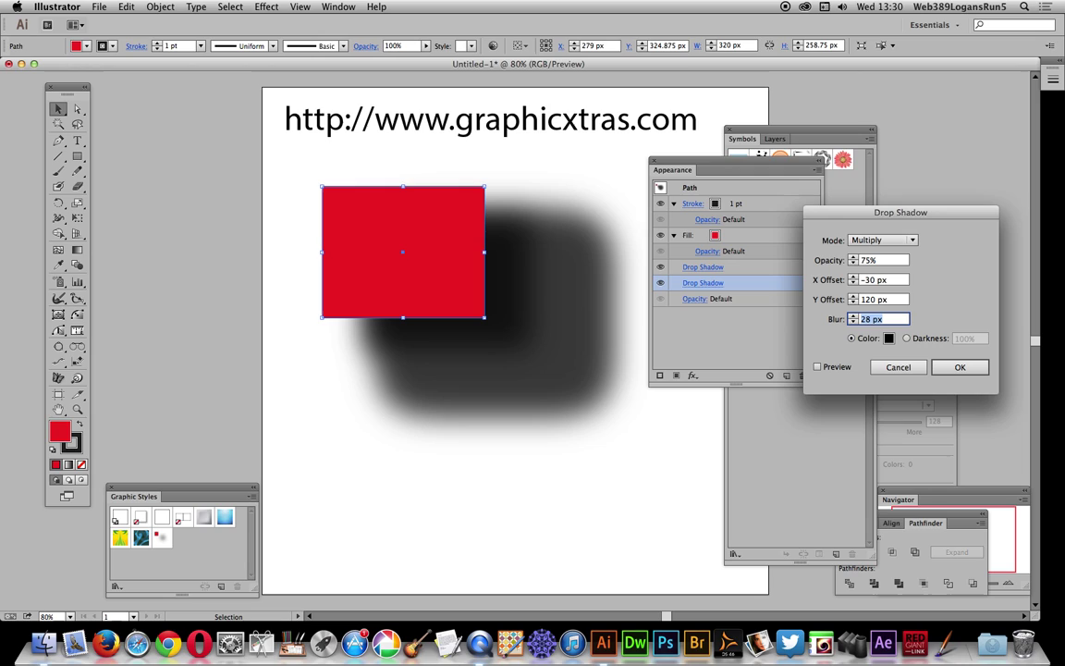
click(817, 367)
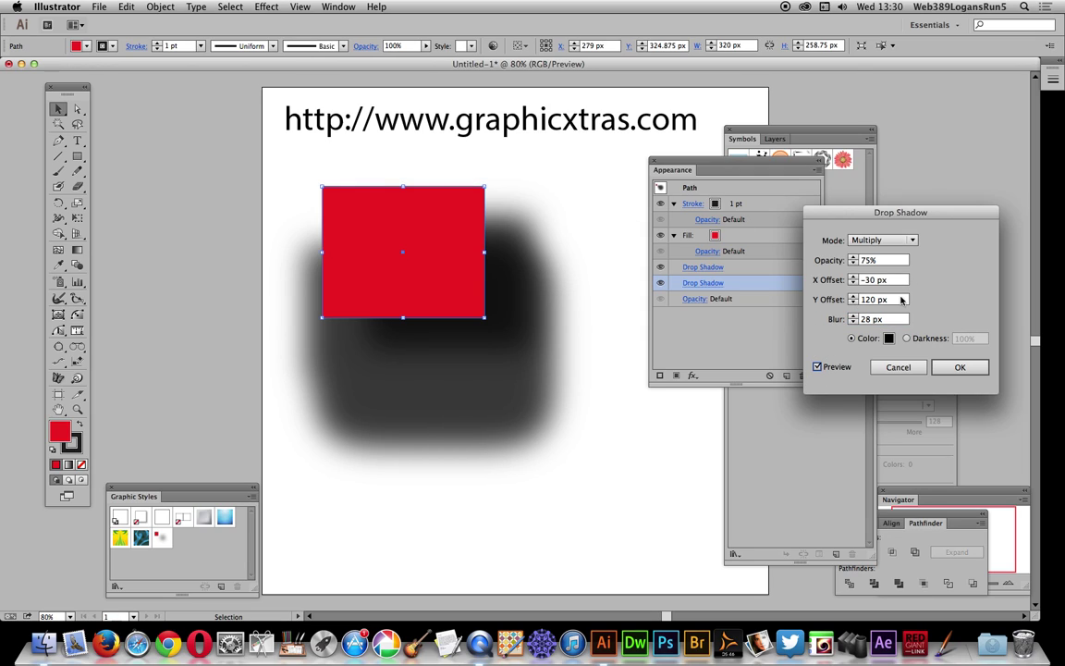
Step: Set the second shadow's blur to 50 px and X offset to -60 px, then apply it
click(889, 319)
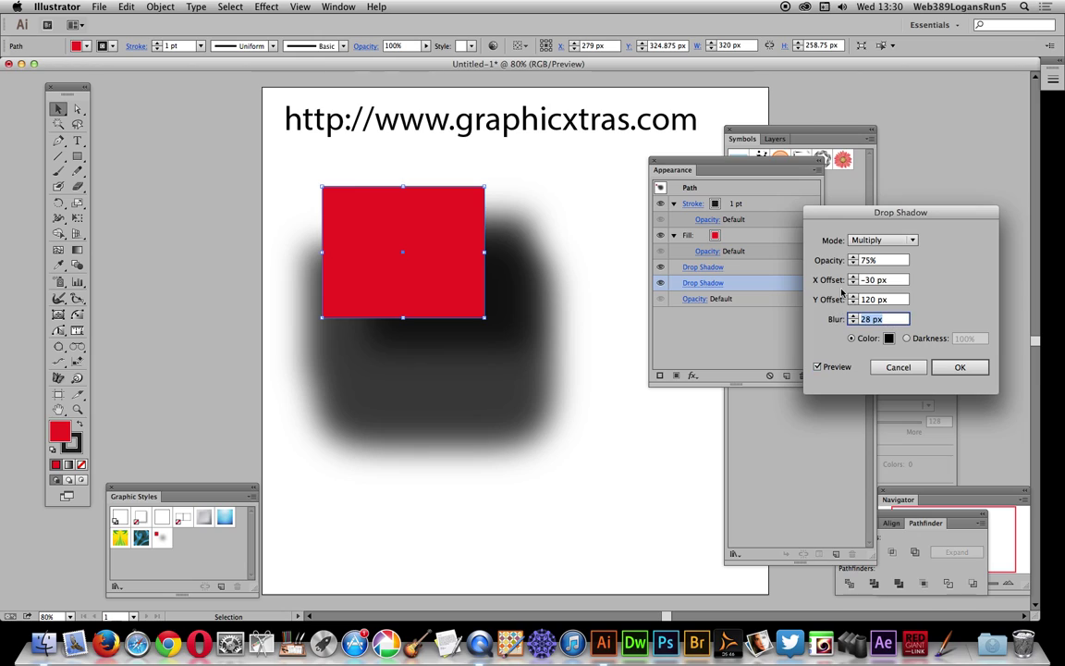
text(50)
key(Tab)
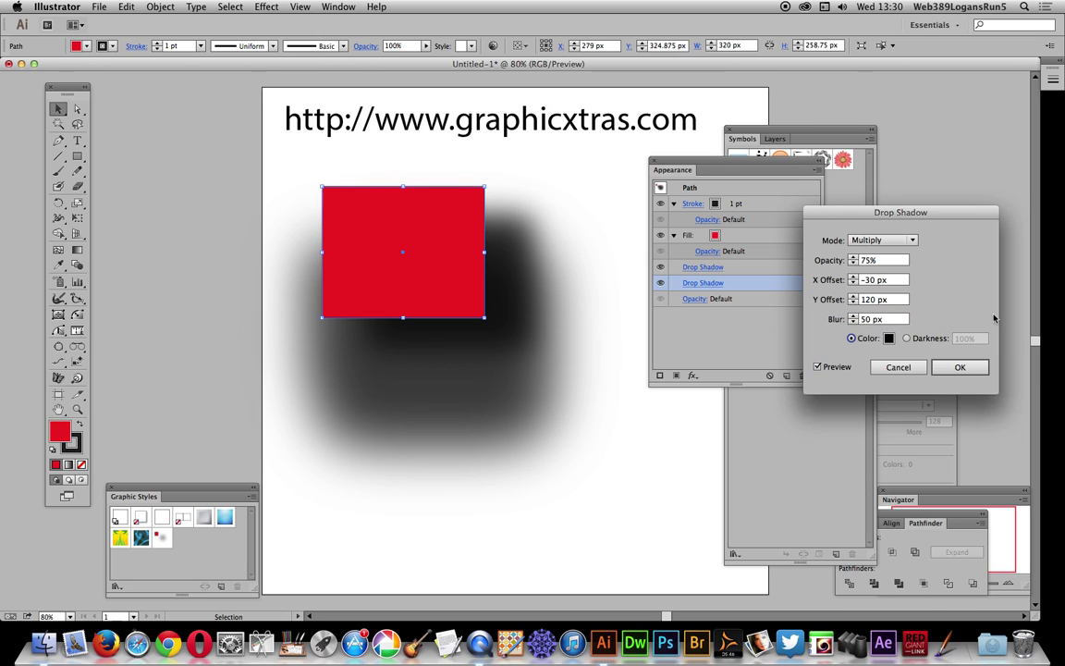
click(837, 275)
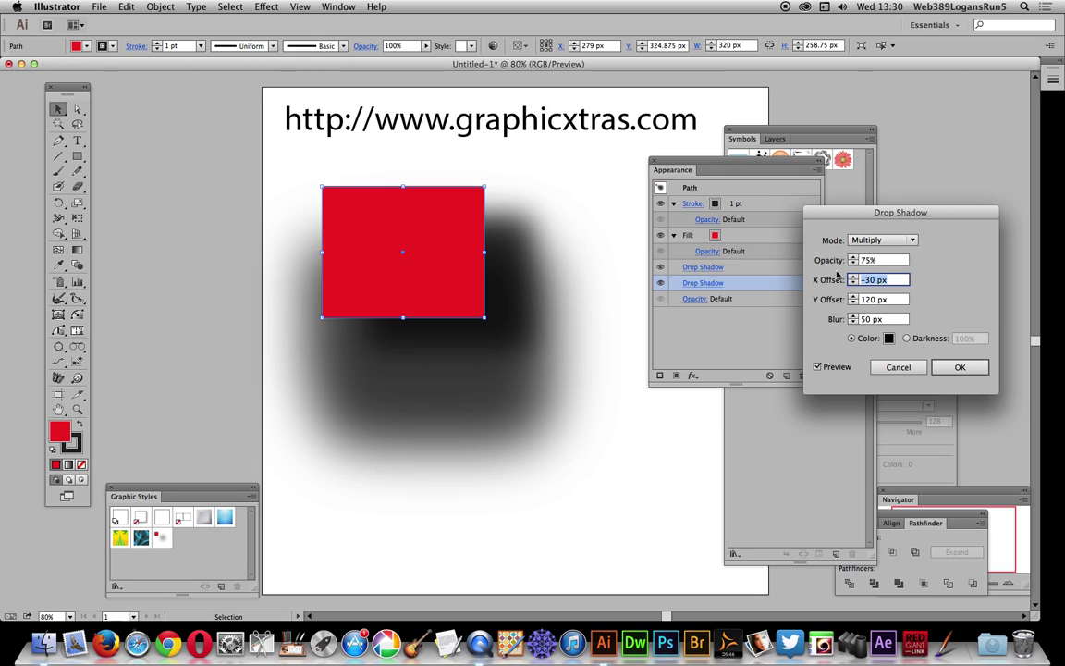
text(-60)
key(Tab)
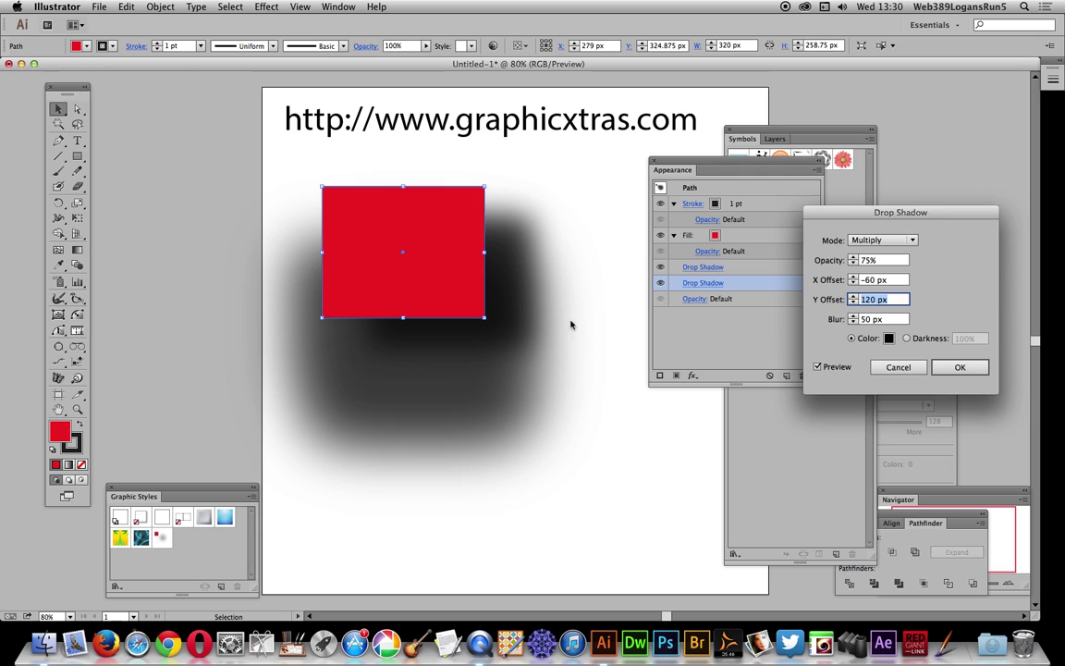
click(978, 371)
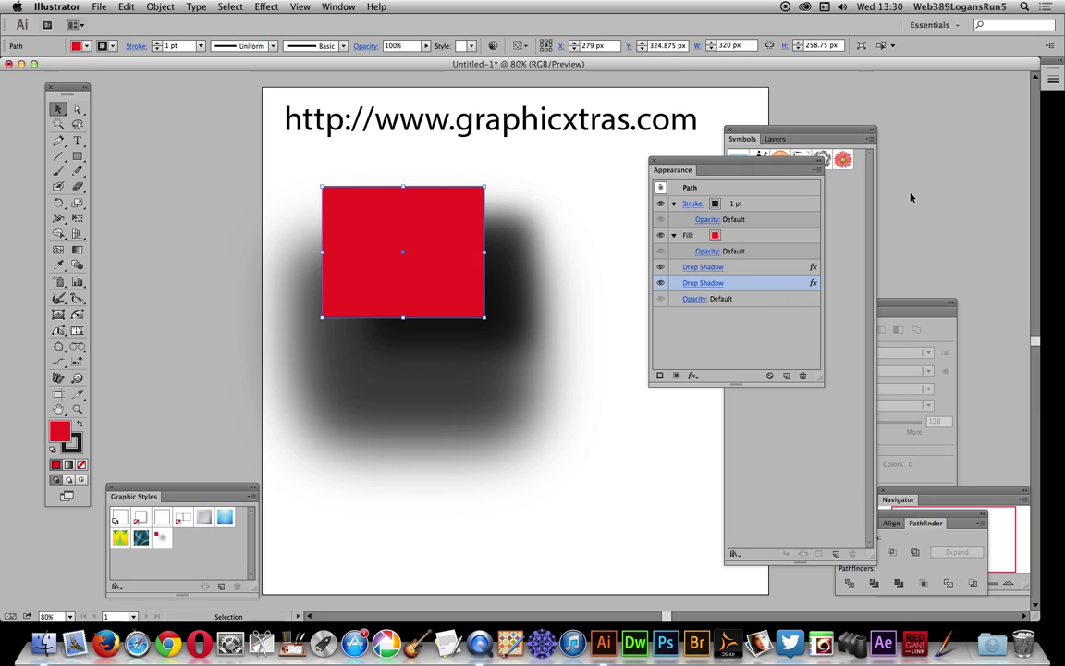
Step: Duplicate the drop shadow and give the third copy a 20 px blur with Preview on
click(817, 169)
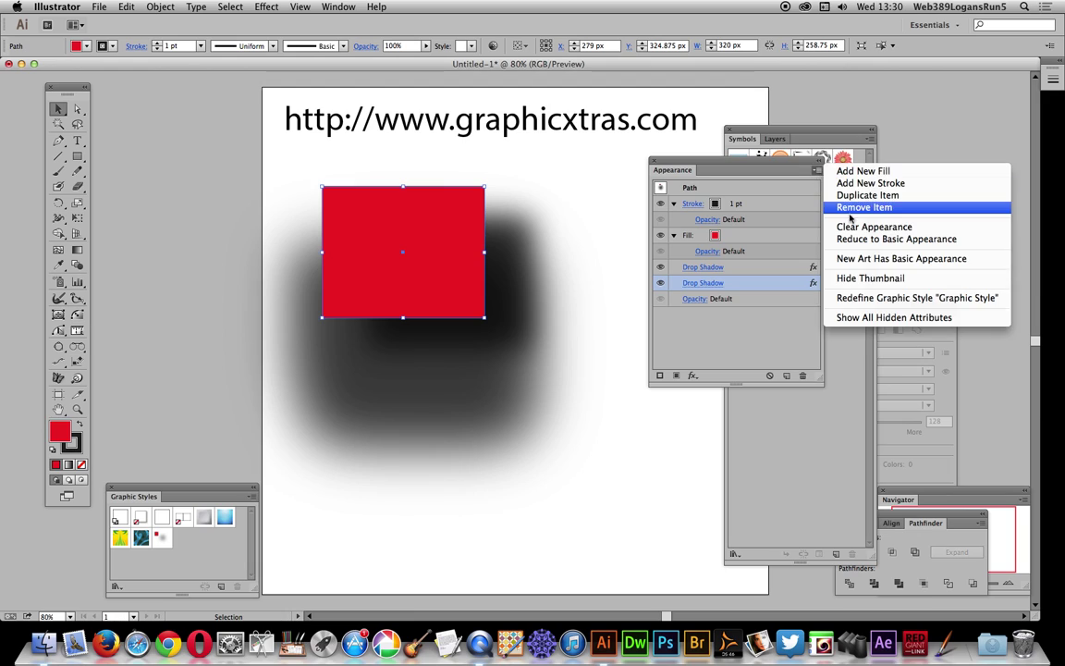
click(856, 198)
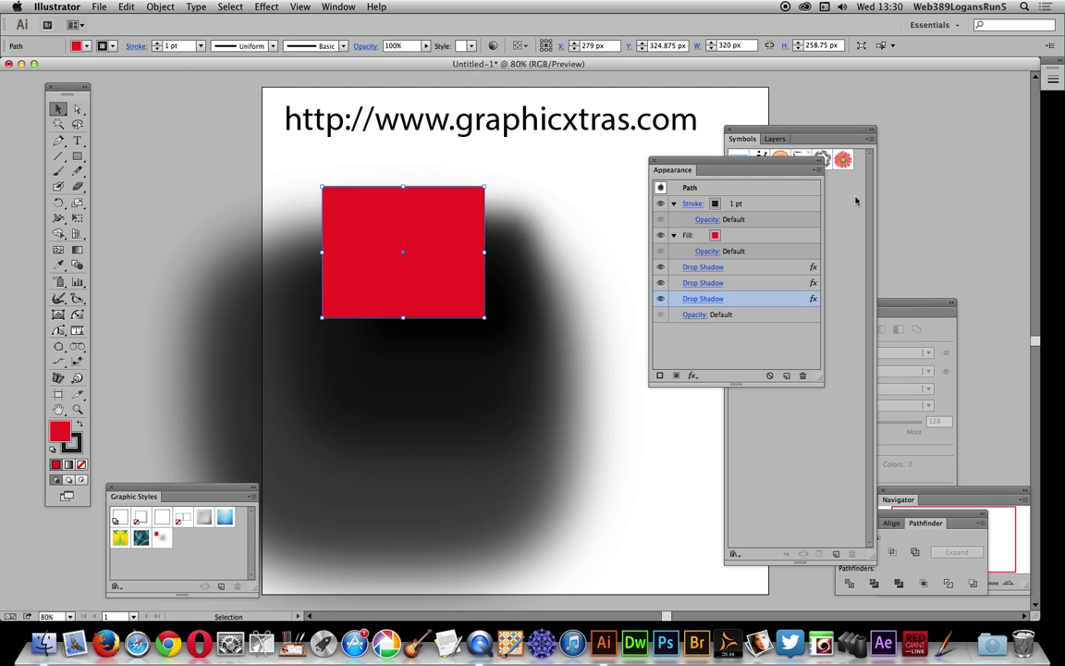
click(717, 298)
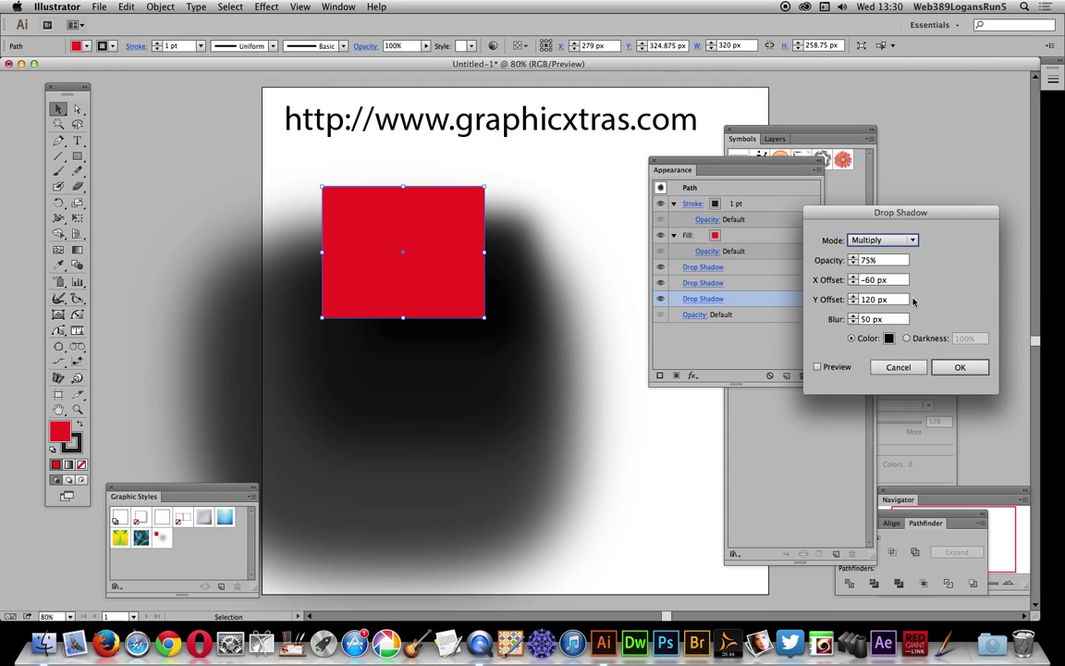
triple_click(860, 318)
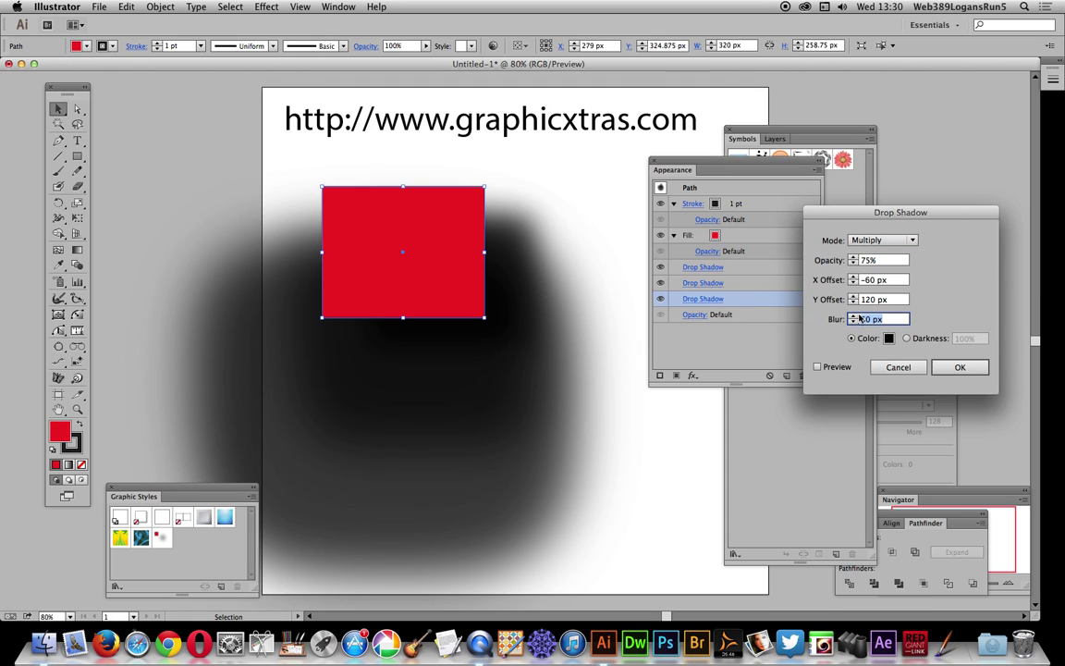
text(20)
key(Tab)
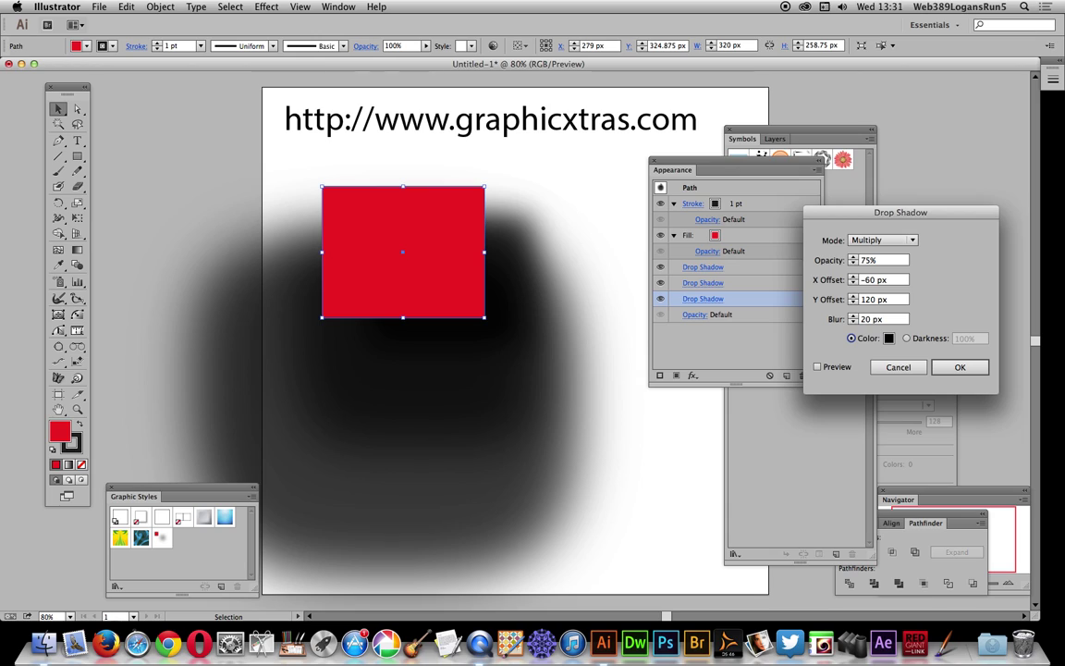
click(818, 367)
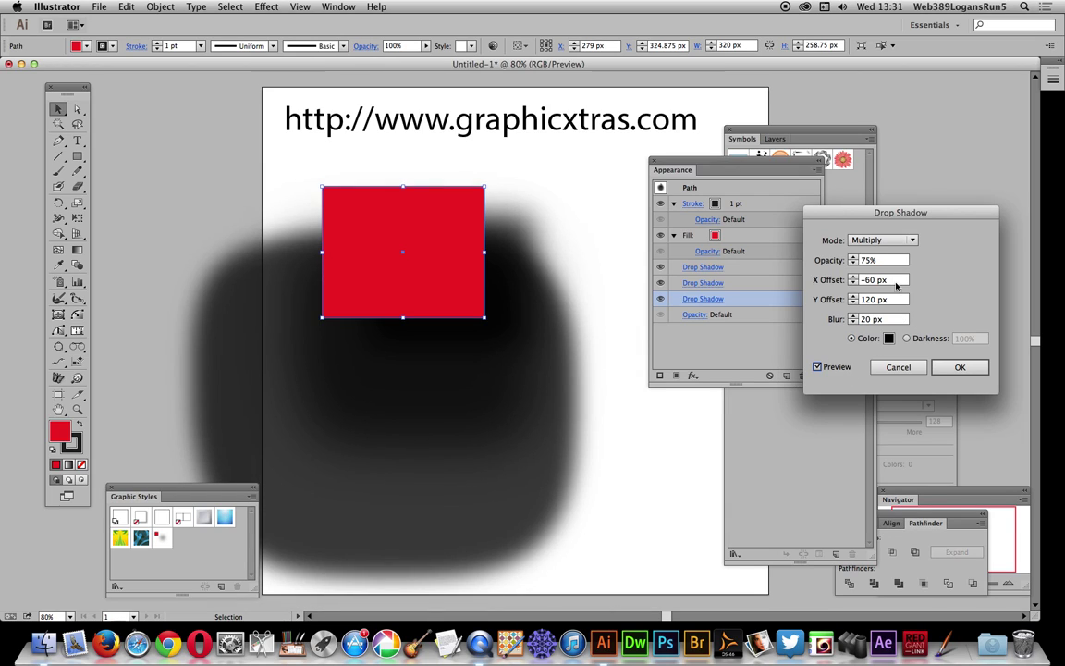
Step: Set the third shadow to 23% opacity and 120 px X offset, then apply it
click(889, 261)
text(23)
key(Tab)
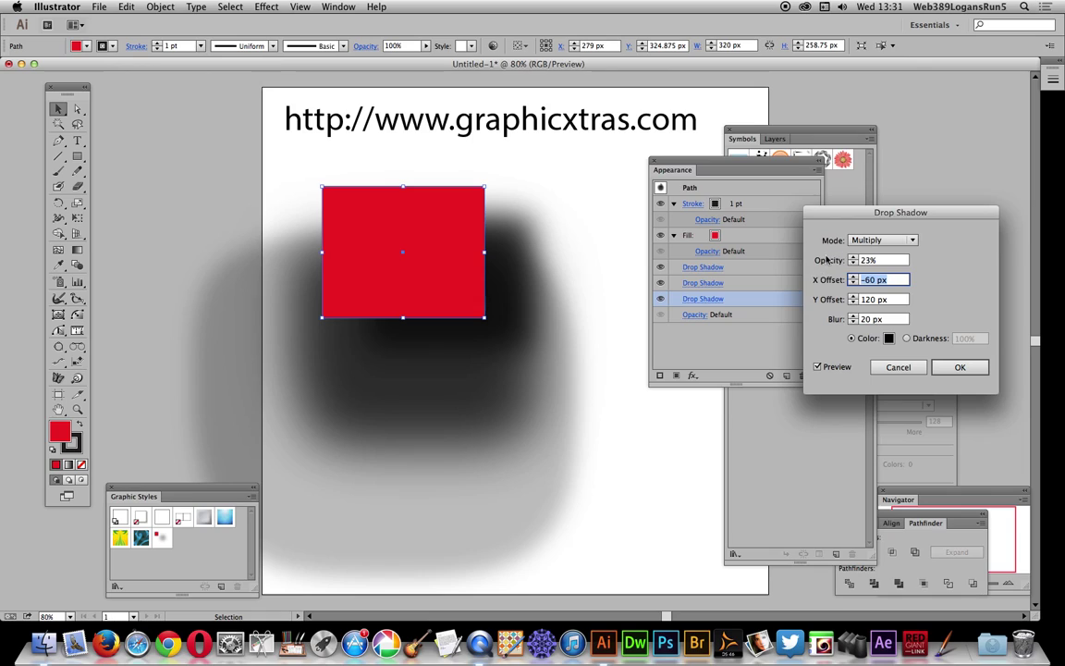
text(120)
key(Tab)
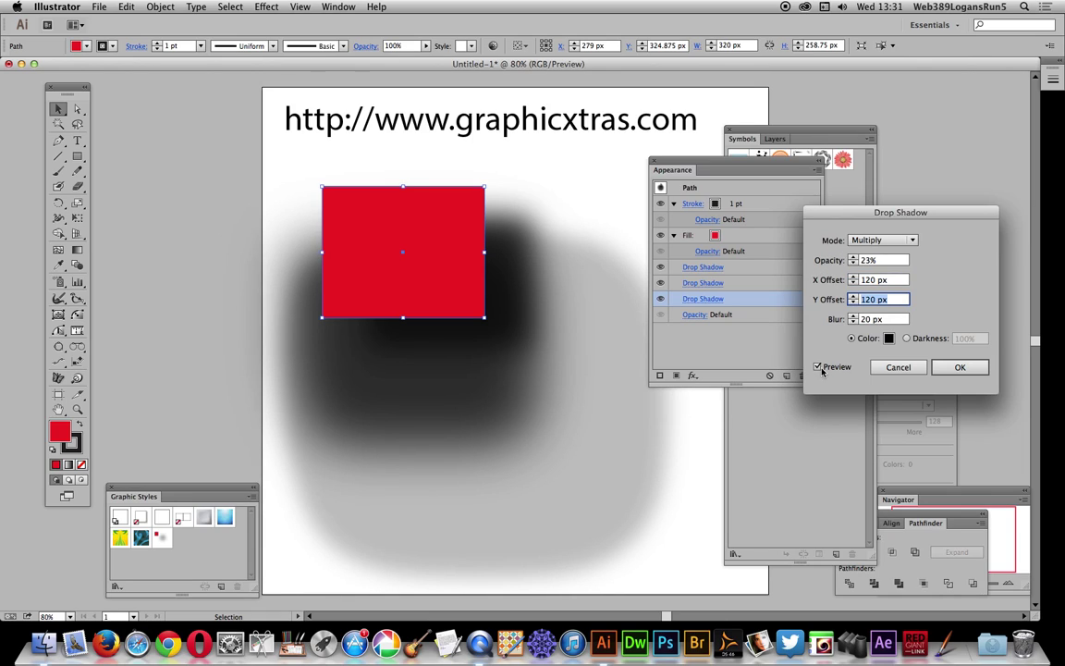
click(953, 364)
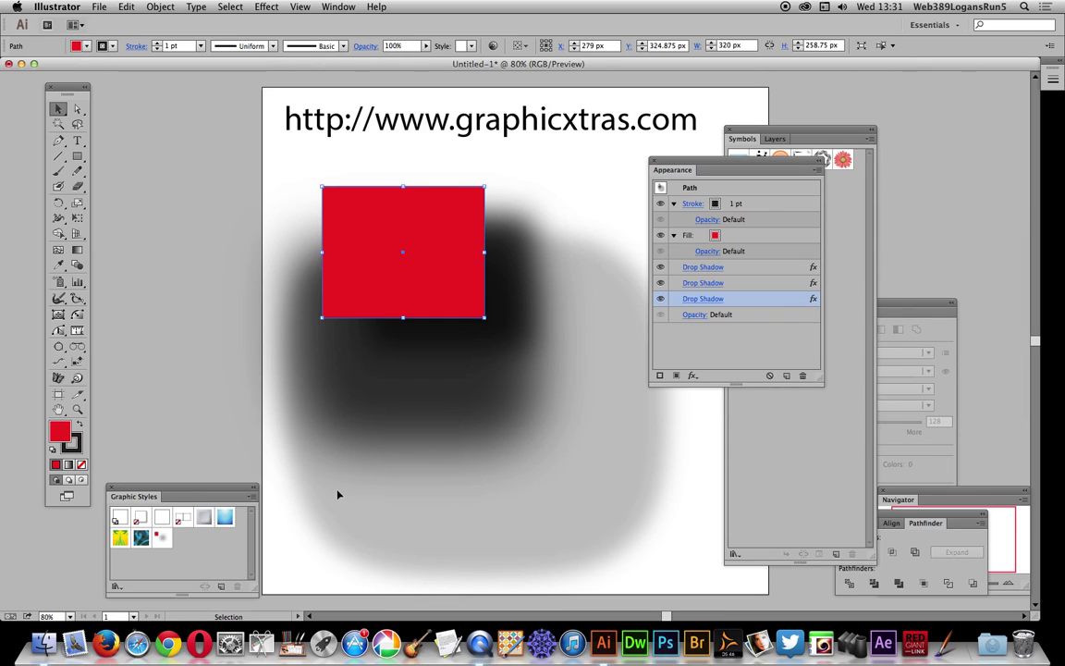
Step: Save the three-shadow stack as Graphic Style 2 and delete the red rectangle
click(253, 496)
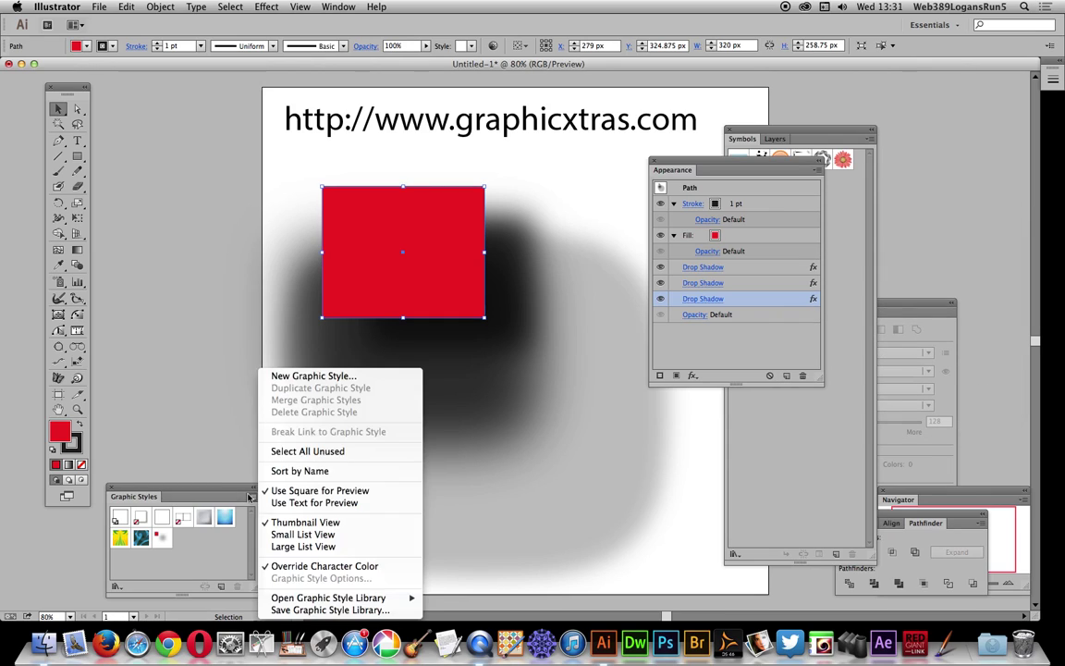
click(325, 375)
click(506, 293)
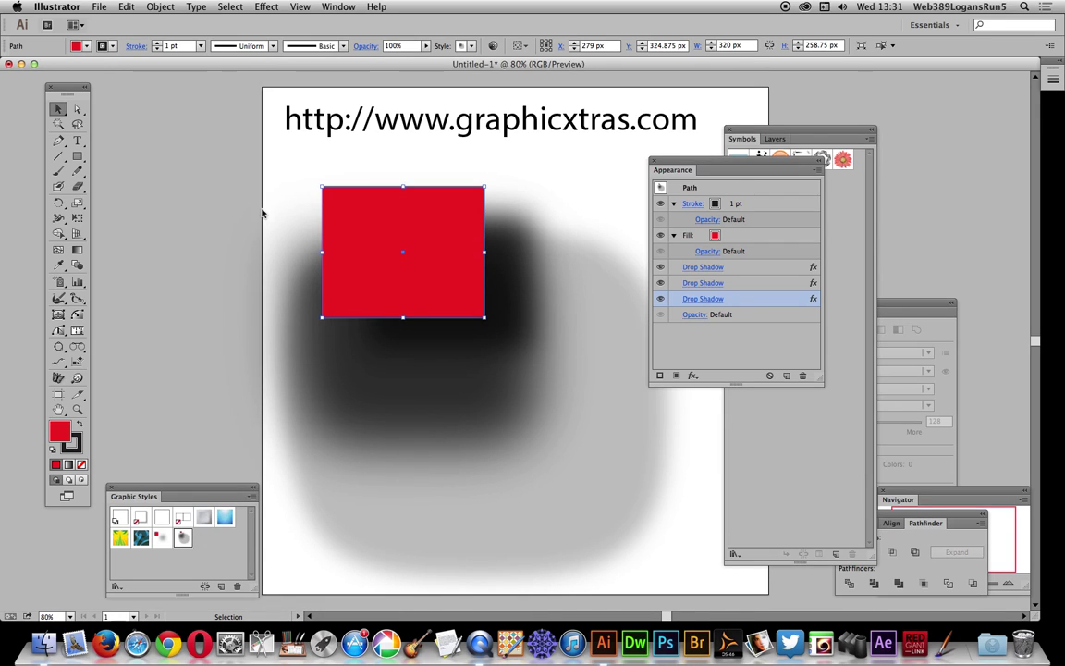
key(Delete)
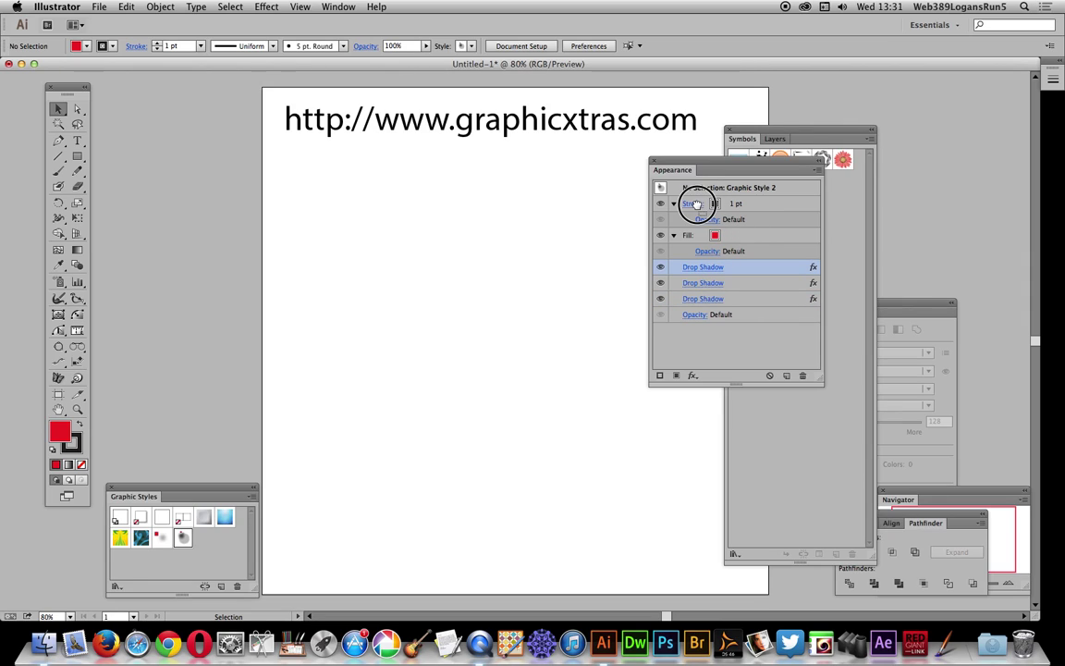
Step: Move one Drop Shadow onto the stroke and save that look as Graphic Style 3
drag(696, 204, 697, 207)
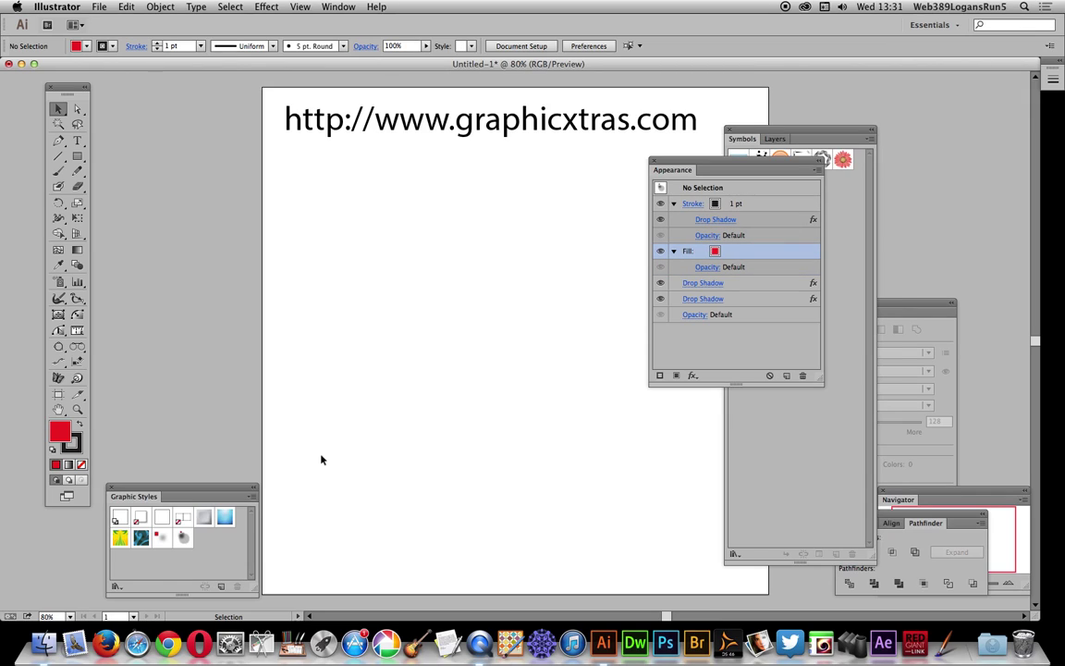
click(250, 497)
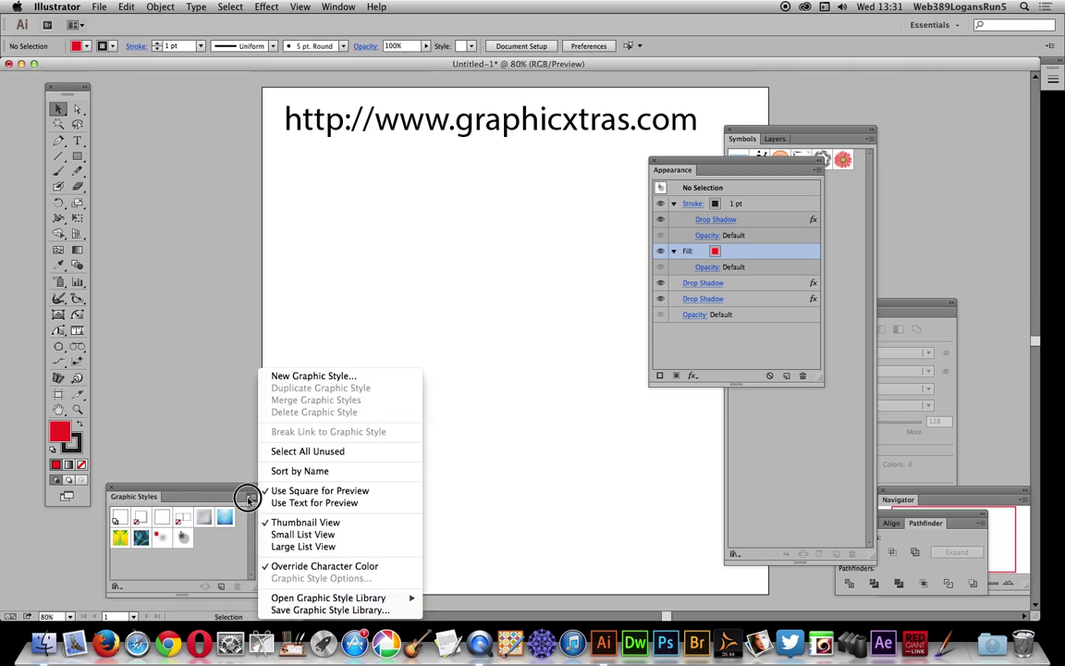
click(311, 377)
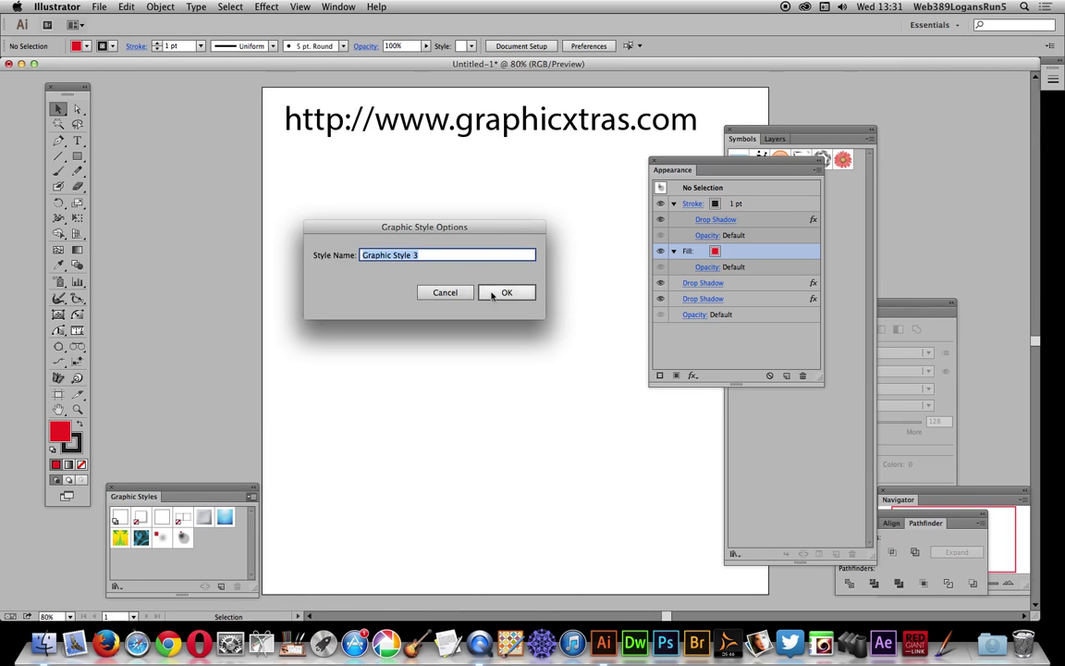
click(497, 294)
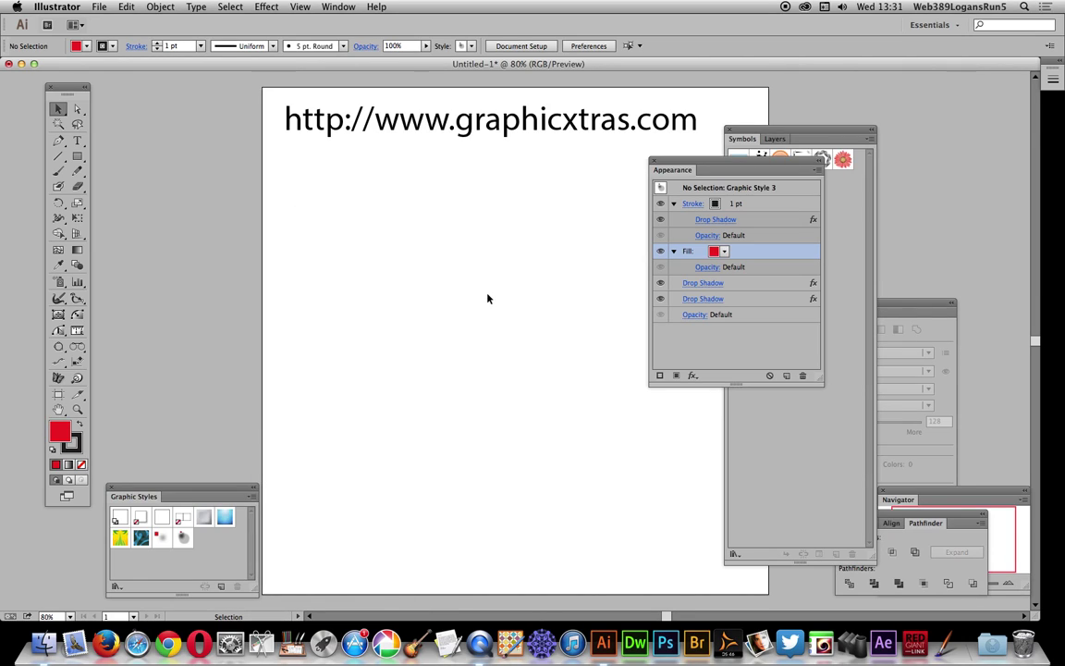
drag(77, 155, 130, 189)
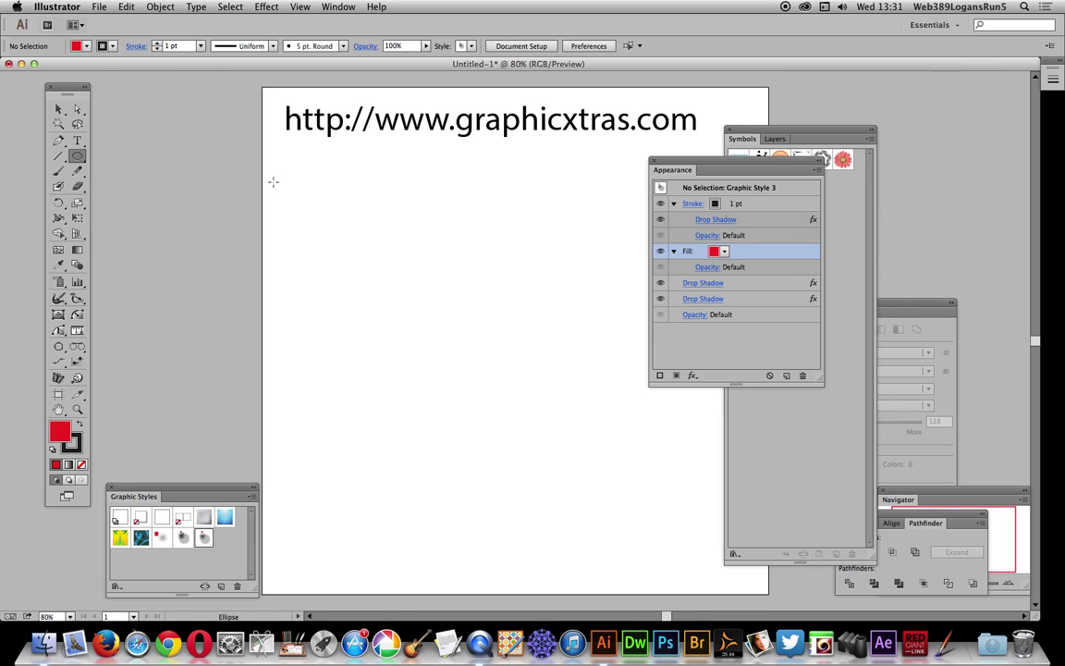
drag(283, 174, 617, 483)
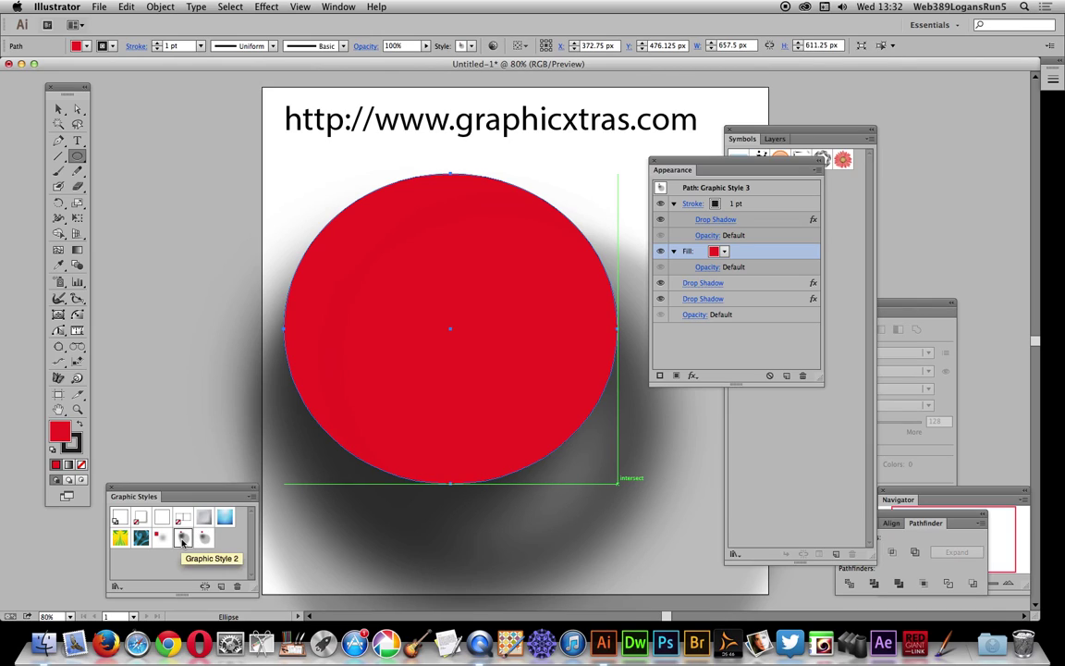
click(183, 540)
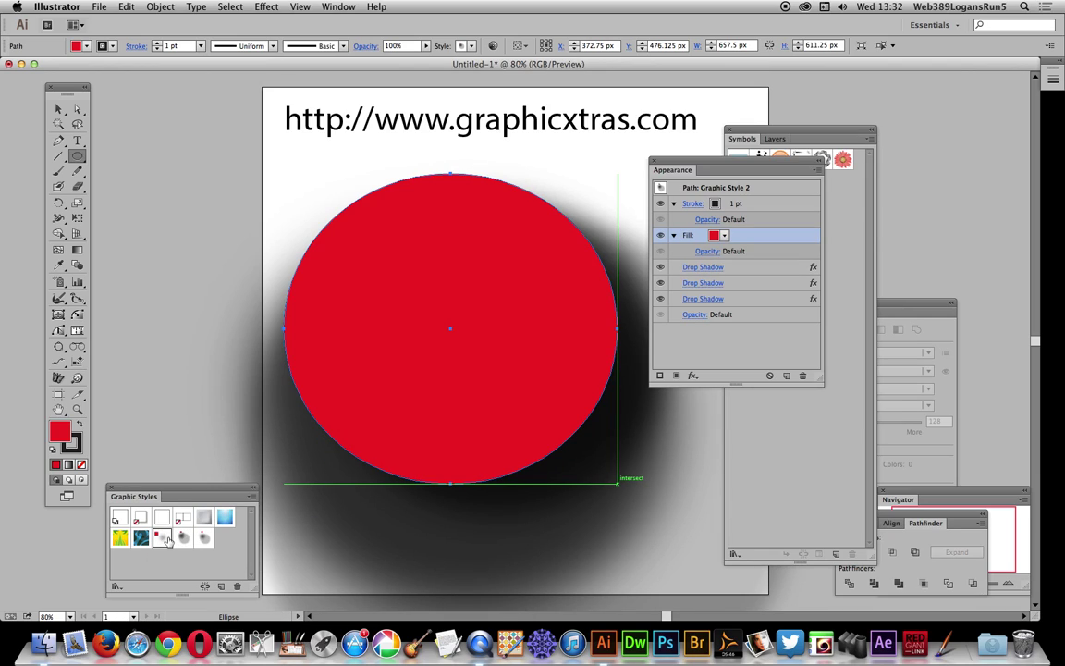
click(165, 538)
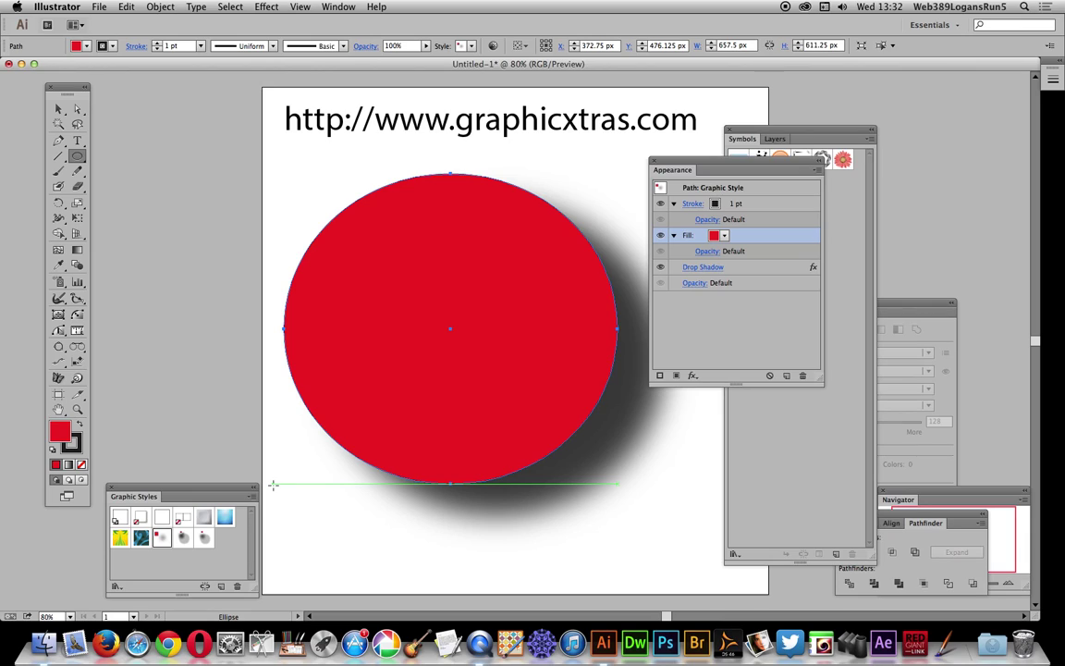
Step: Delete the test ellipse and type the word 'text' on the artboard
key(Delete)
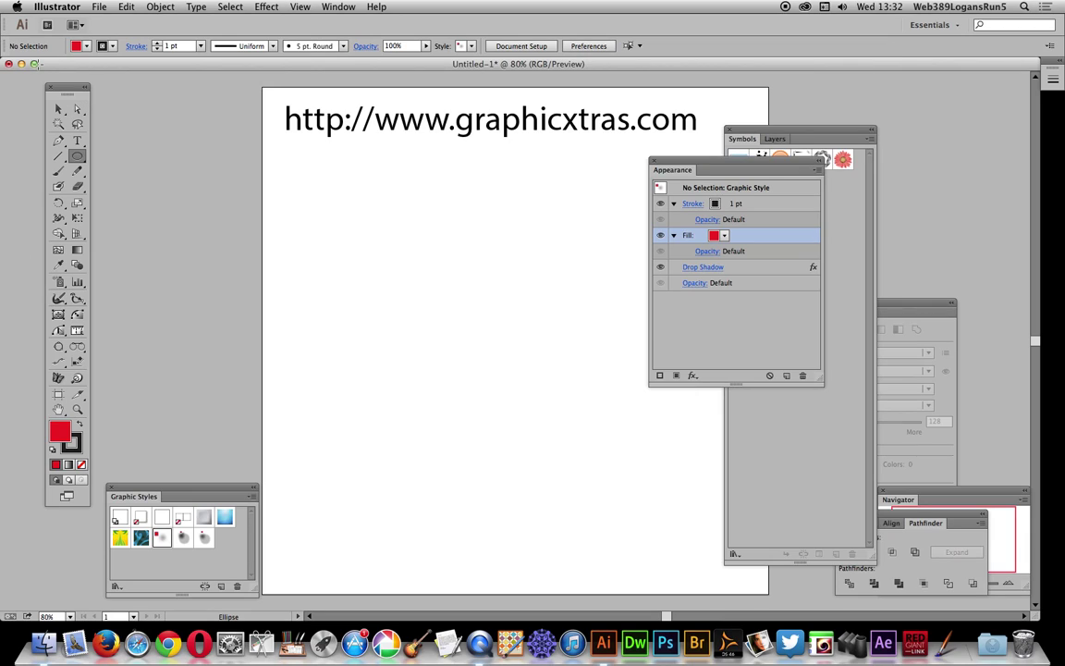
click(78, 141)
click(324, 284)
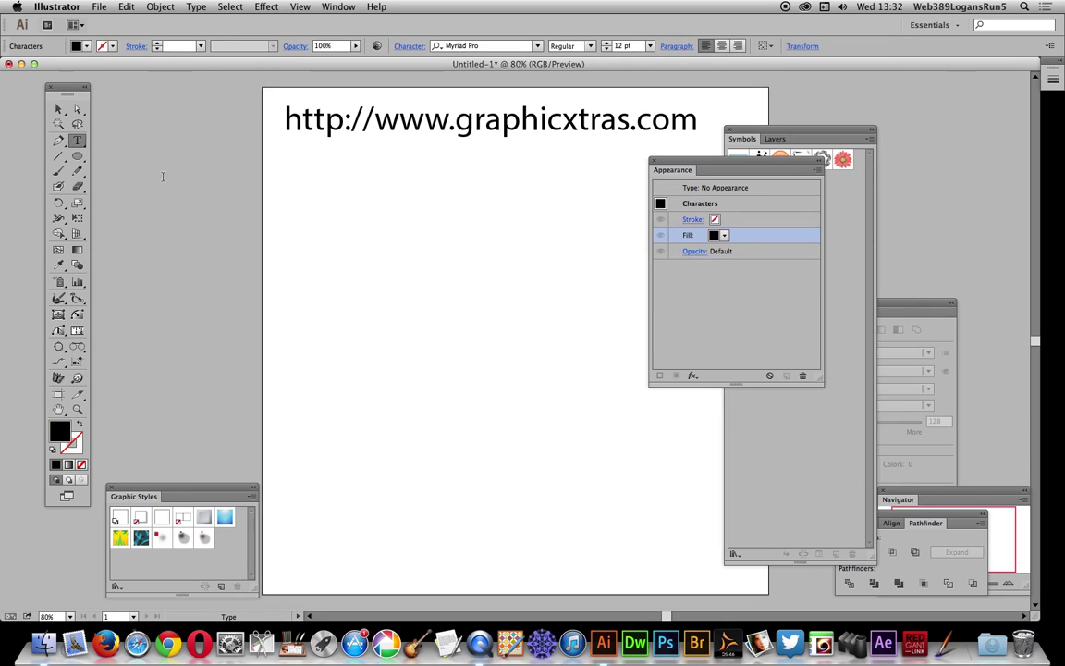
text(text)
key(Escape)
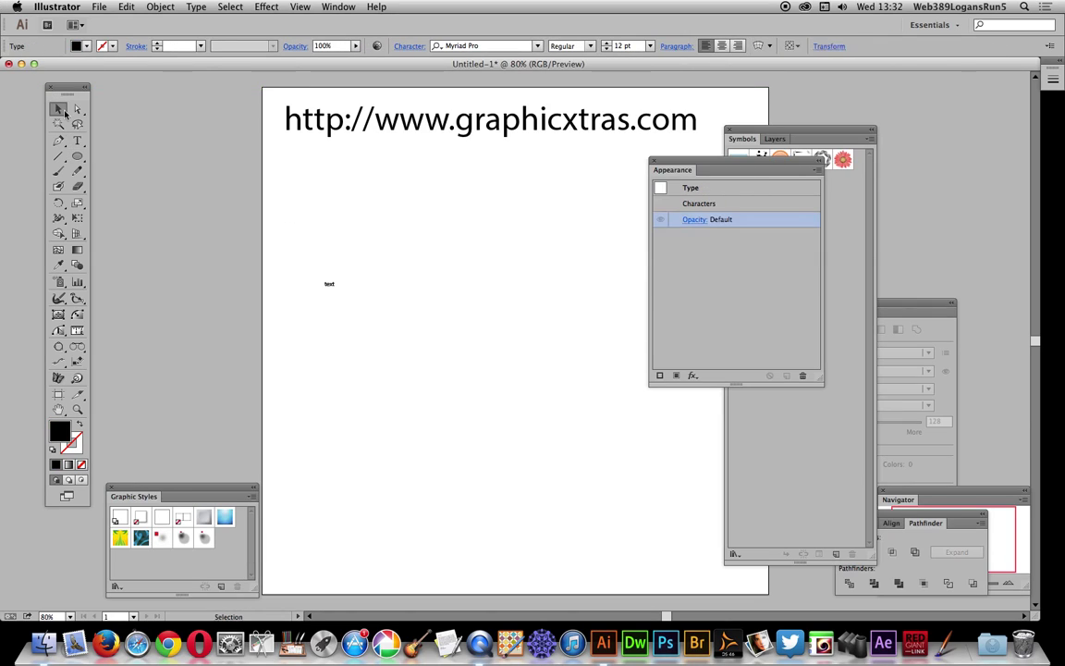
Step: Enlarge the 'text' type and apply Graphic Style 3, then Graphic Style 2
drag(337, 292, 573, 511)
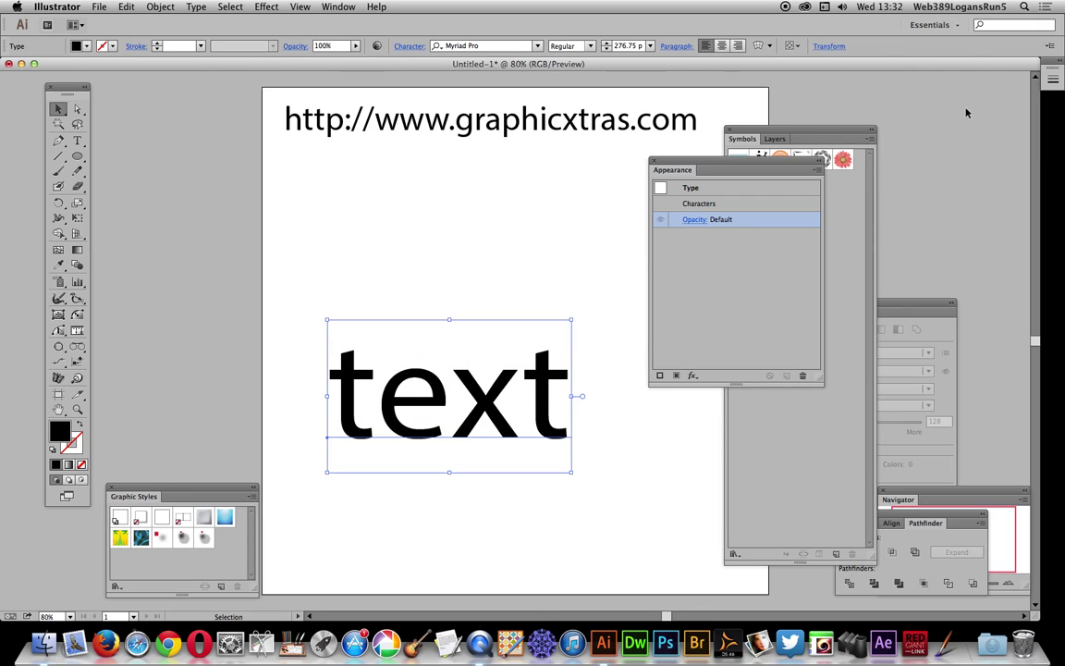
click(205, 540)
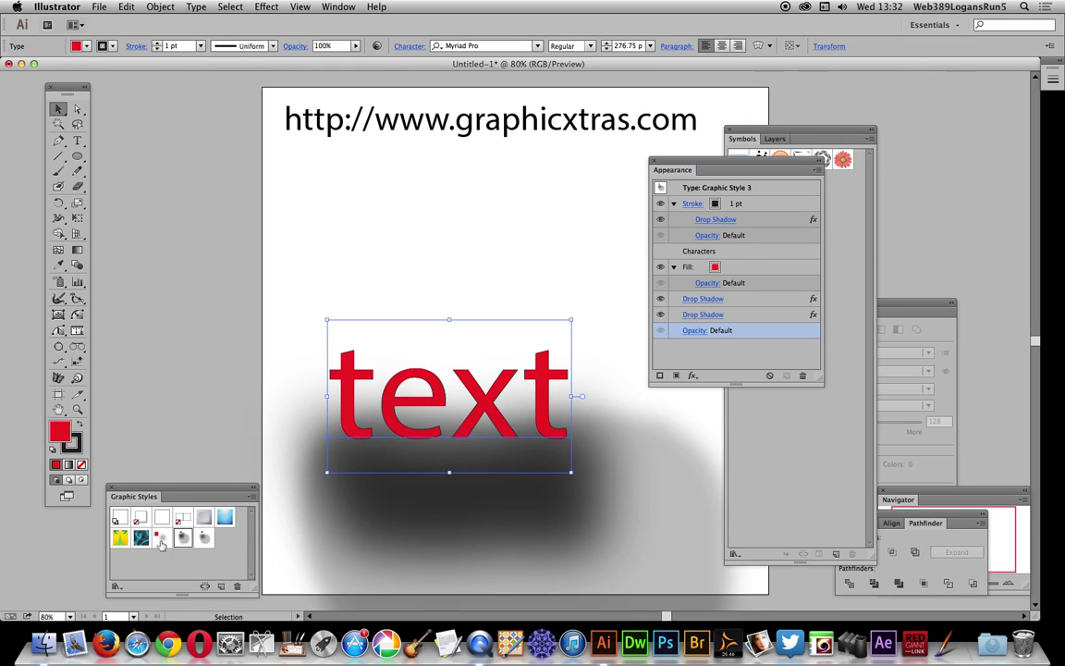
click(162, 542)
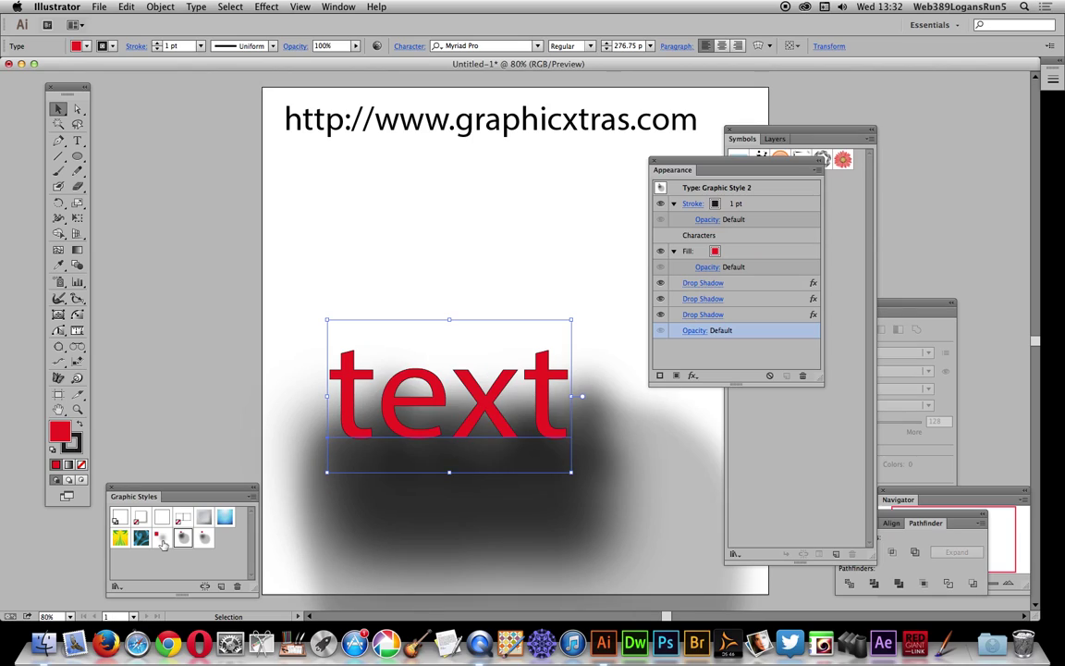